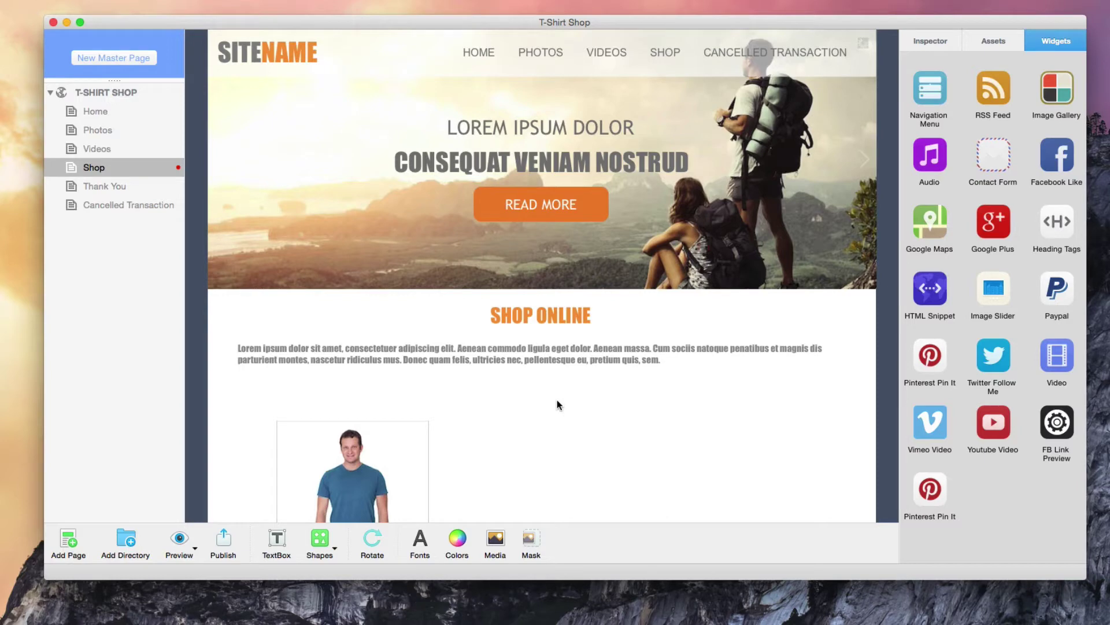
Scroll the Shop page down until the T-shirt model photo and product card show.
{"action": "scroll", "coordinate": [557, 400], "scroll_direction": "down", "scroll_amount": 10}
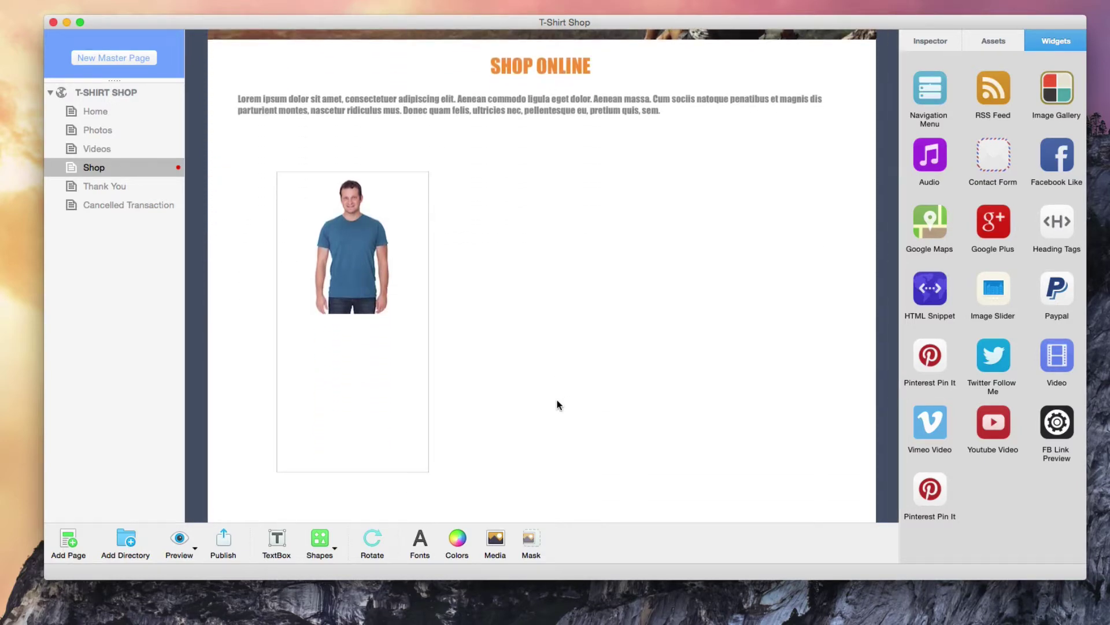
Drop a PayPal widget beside the T-shirt, enter the seller's e-mail, and set Button Type to Add to Shopping Cart.
{"action": "left_click_drag", "start_coordinate": [1057, 289], "coordinate": [564, 291]}
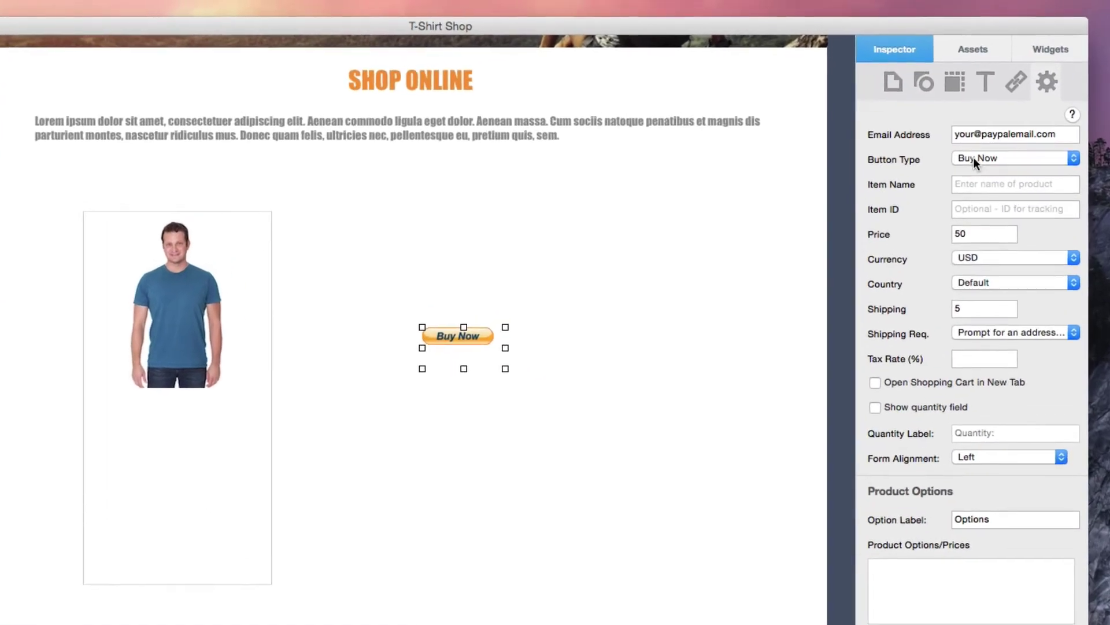
{"action": "triple_click", "coordinate": [1008, 136]}
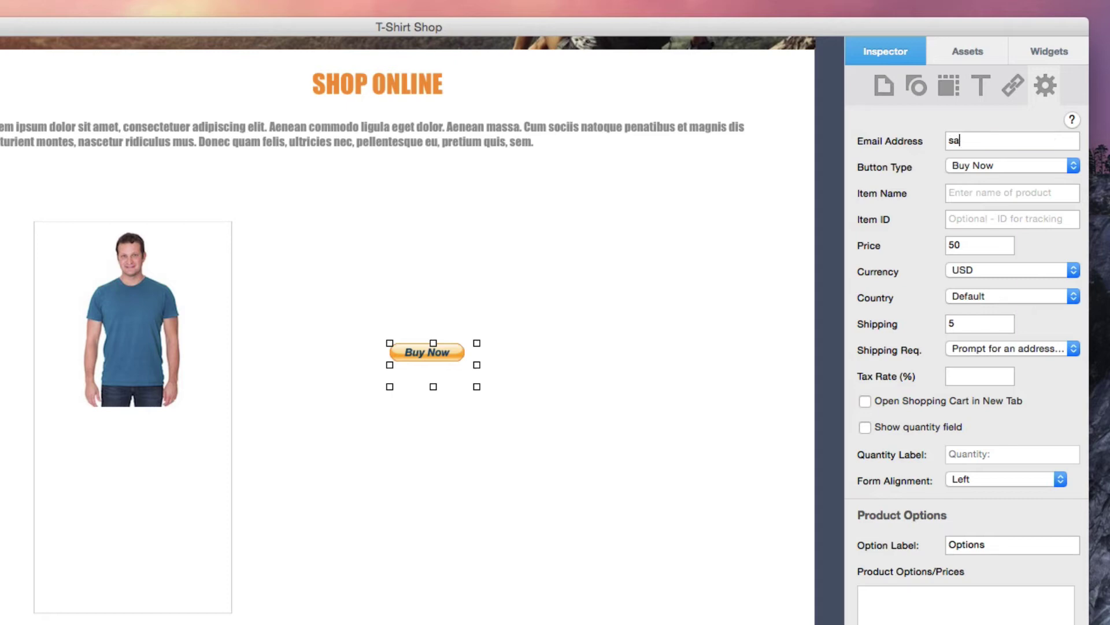
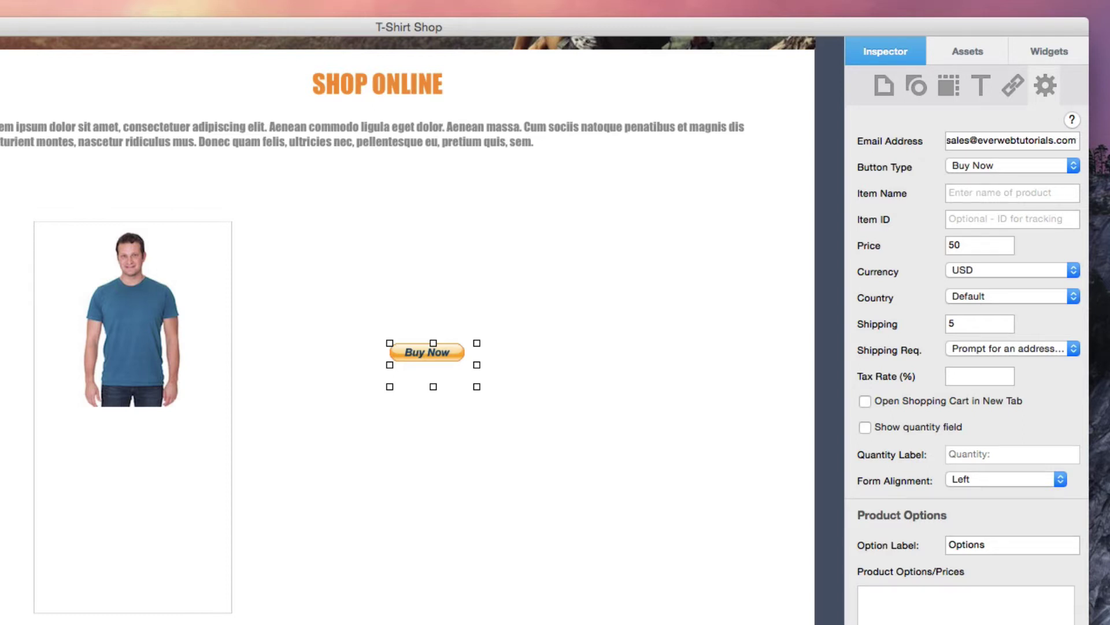
{"action": "left_click", "coordinate": [1070, 167]}
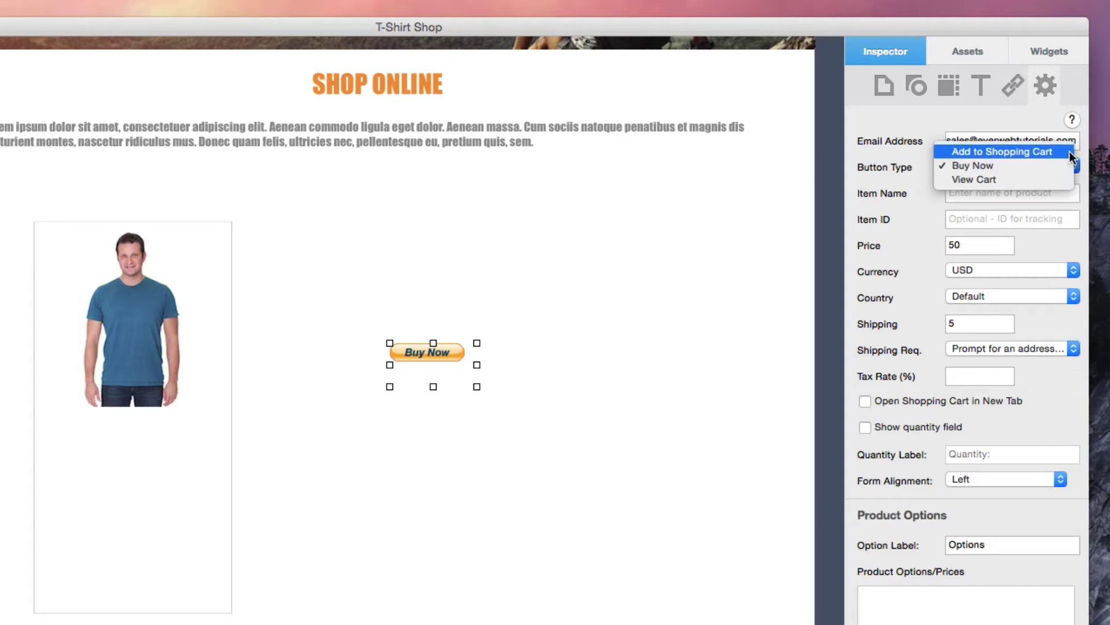
{"action": "left_click", "coordinate": [1070, 151]}
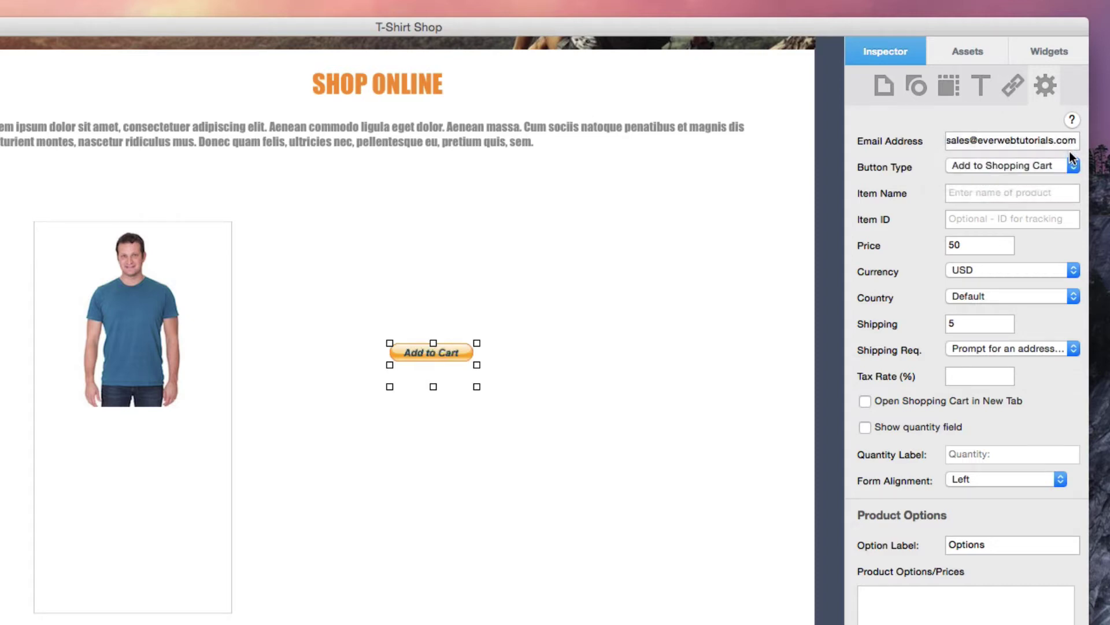
Name the item 'The Dolor' with item ID 0001 and price 20.
{"action": "left_click", "coordinate": [1033, 191]}
{"action": "type", "text": "The D"}
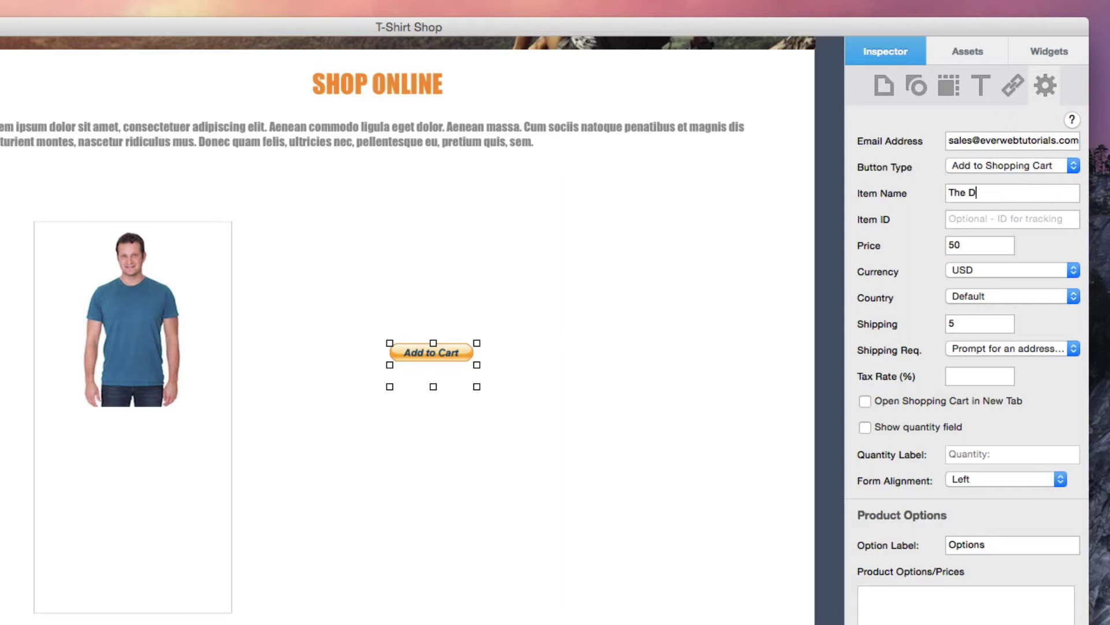
{"action": "type", "text": "olor"}
{"action": "key", "text": "Tab"}
{"action": "type", "text": "0001"}
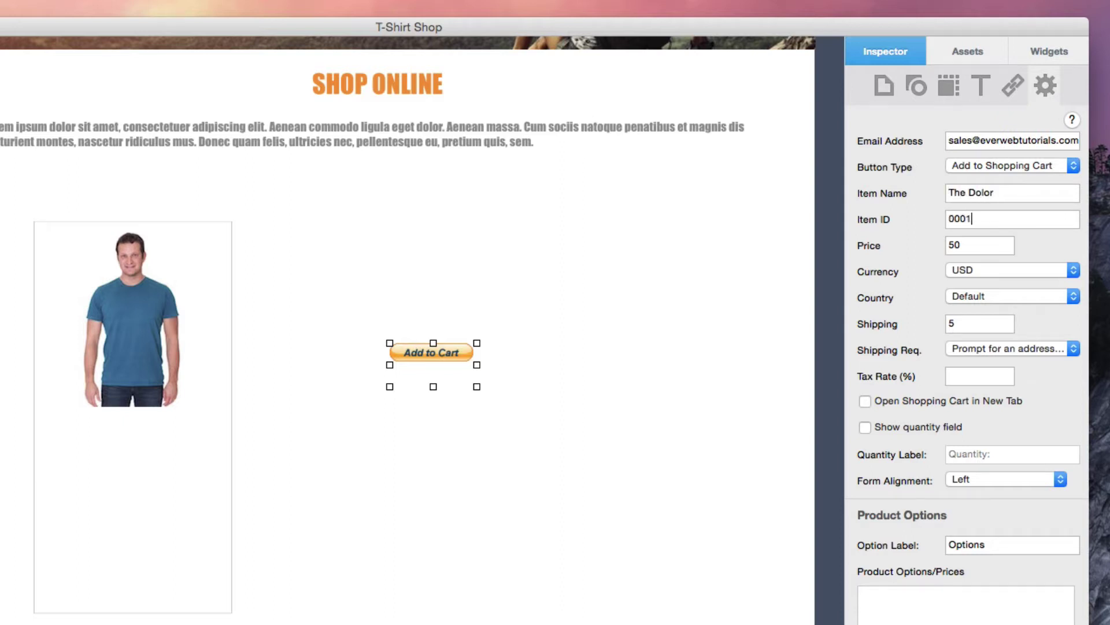
{"action": "left_click", "coordinate": [995, 244]}
{"action": "type", "text": "20"}
Keep currency USD, set country to United States and shipping cost to 3.
{"action": "left_click", "coordinate": [1050, 275]}
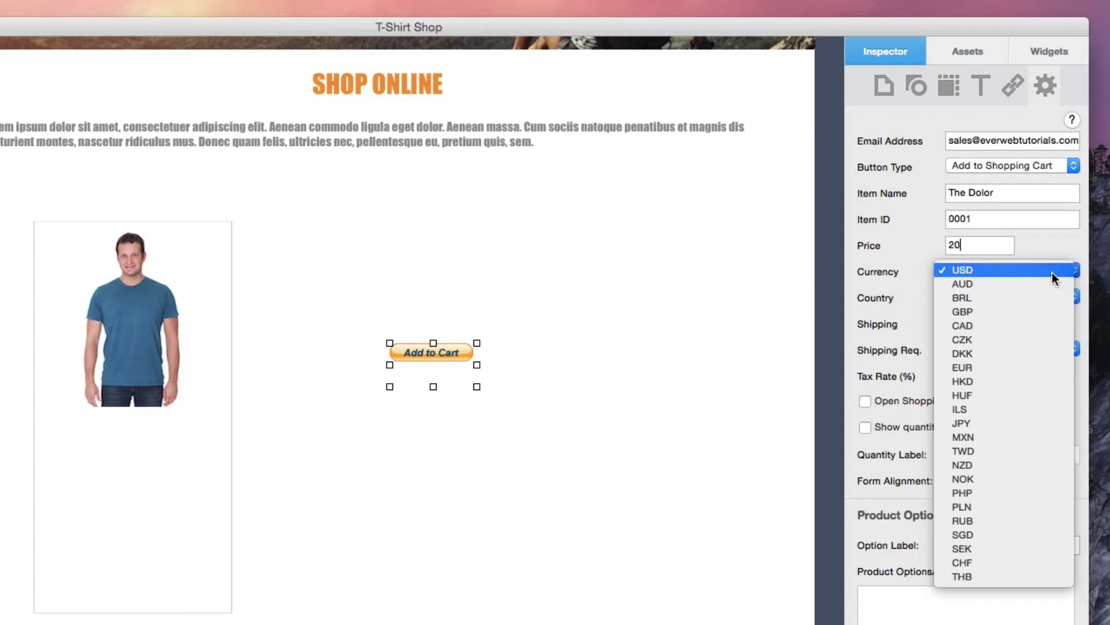
{"action": "left_click", "coordinate": [1052, 272]}
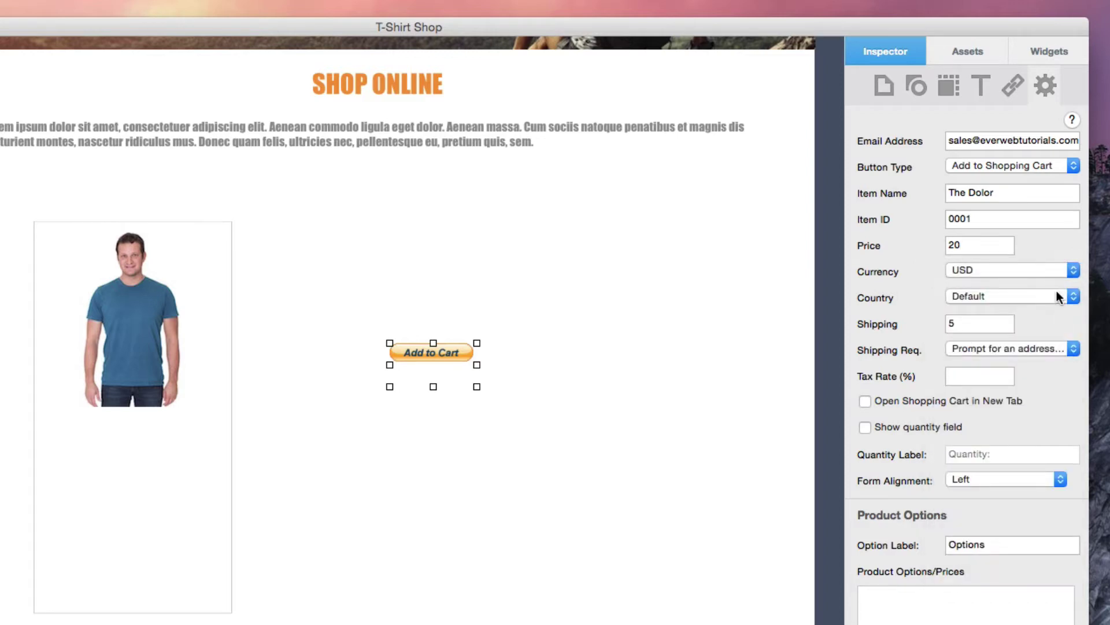
{"action": "left_click", "coordinate": [1058, 295]}
{"action": "left_click", "coordinate": [1064, 532]}
{"action": "left_click", "coordinate": [983, 323]}
{"action": "double_click", "coordinate": [983, 323]}
{"action": "type", "text": "3"}
{"action": "left_click", "coordinate": [1056, 347]}
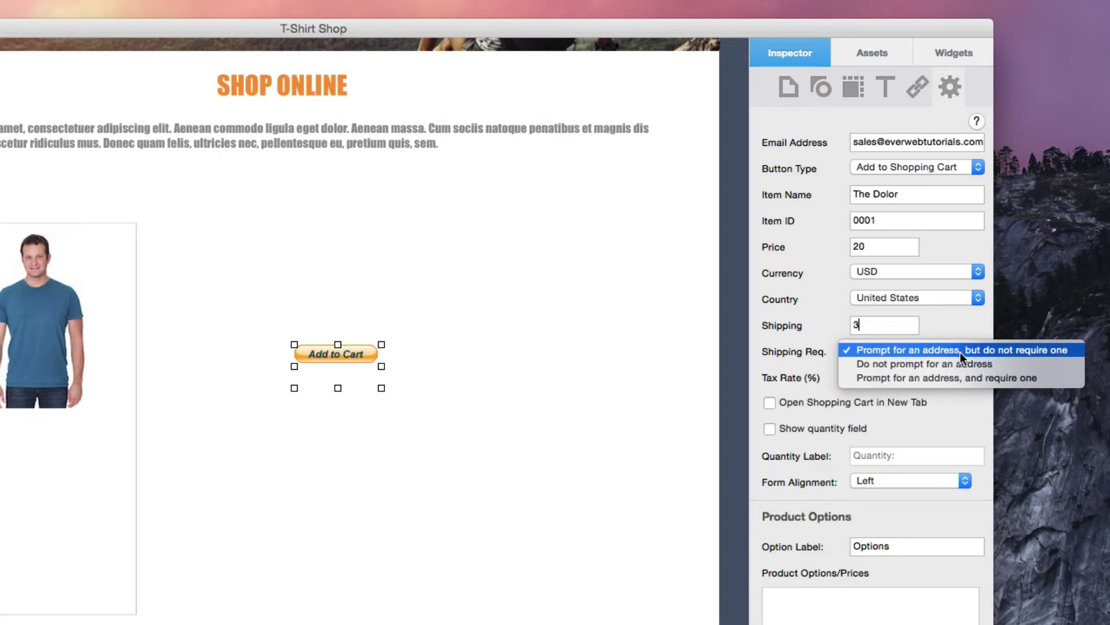
Prompt buyers for an address, set a 4% tax rate, and open the cart in a new tab.
{"action": "left_click", "coordinate": [962, 378]}
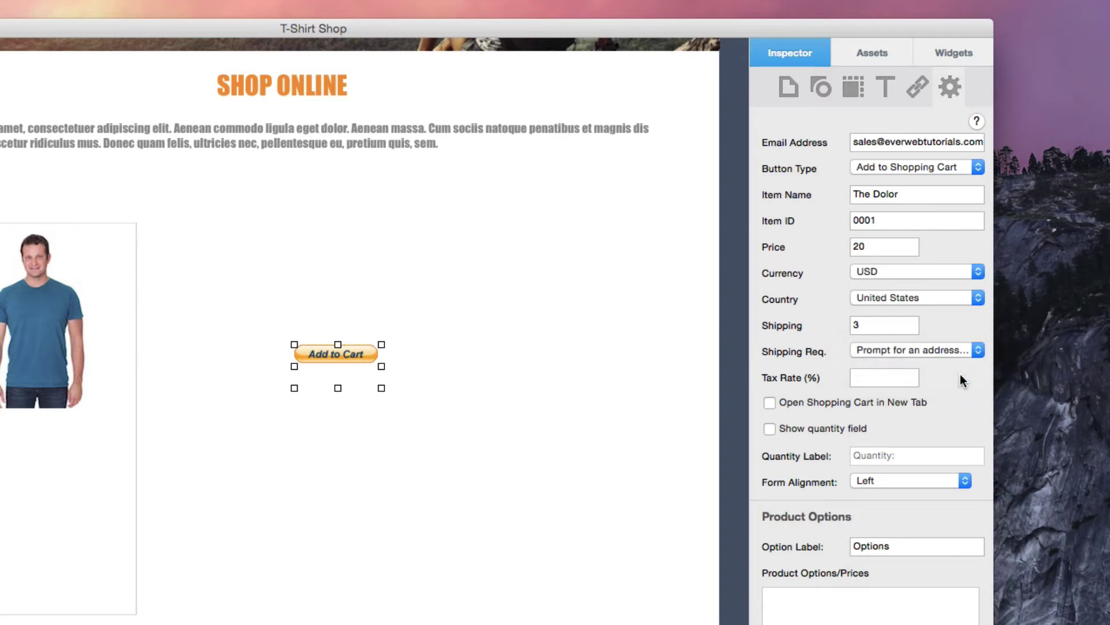
{"action": "left_click", "coordinate": [882, 370]}
{"action": "type", "text": "4"}
{"action": "left_click", "coordinate": [770, 402]}
Show a quantity field labelled 'QTY:' with the form aligned to Center.
{"action": "left_click", "coordinate": [769, 428]}
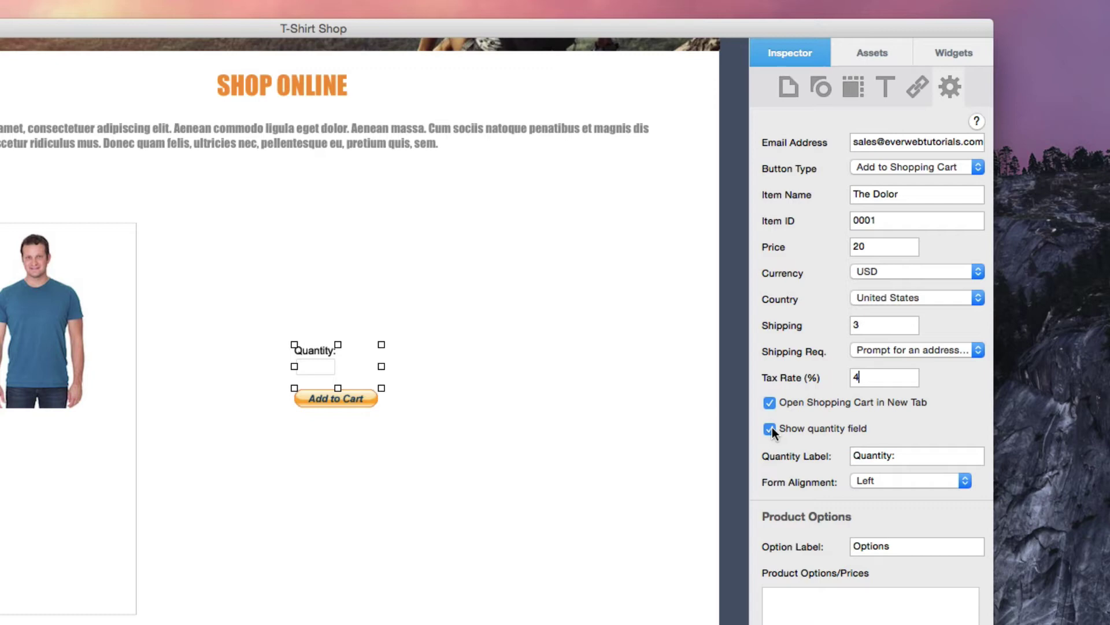
{"action": "left_click", "coordinate": [926, 455]}
{"action": "type", "text": "QTY:"}
{"action": "left_click", "coordinate": [931, 482]}
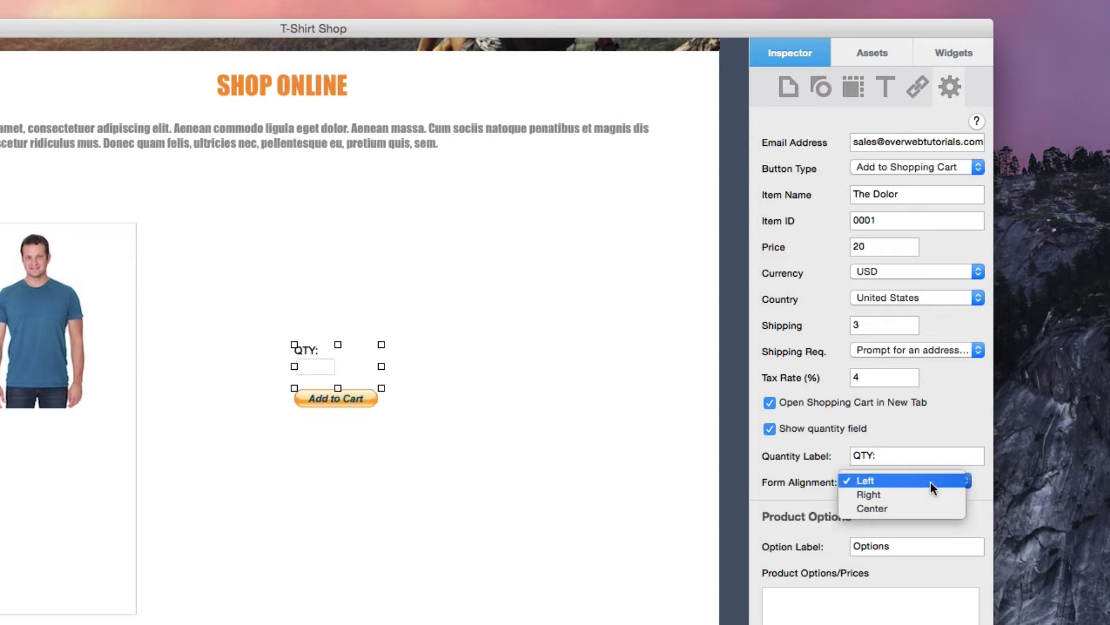
{"action": "left_click", "coordinate": [931, 506]}
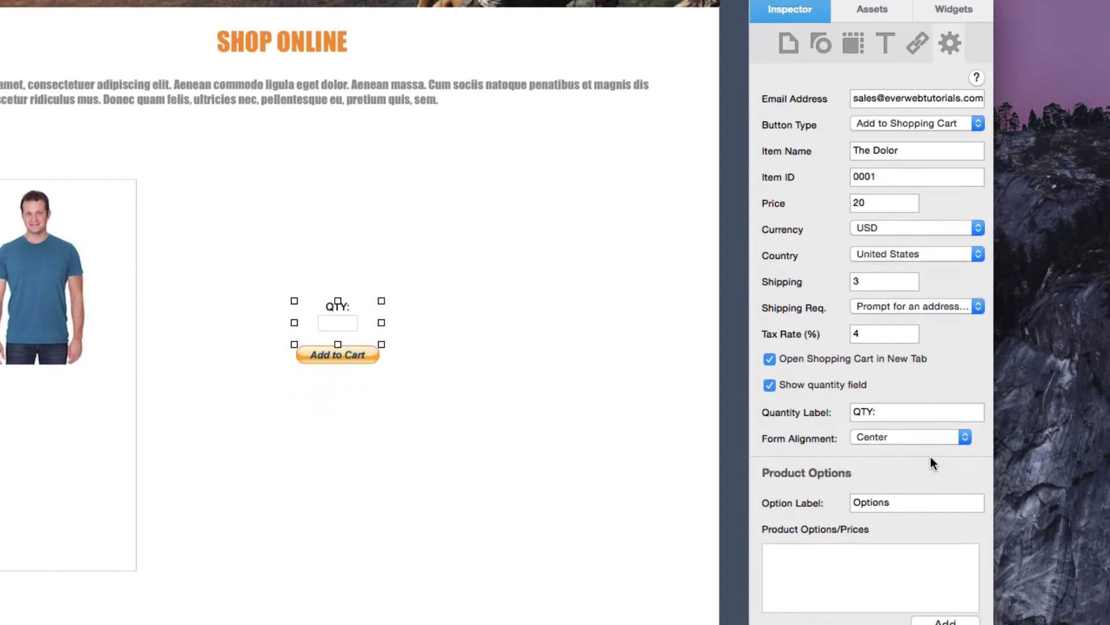
Rename the first product option label to Size and add a Small choice at $15.
{"action": "scroll", "coordinate": [931, 457], "scroll_direction": "down", "scroll_amount": 5}
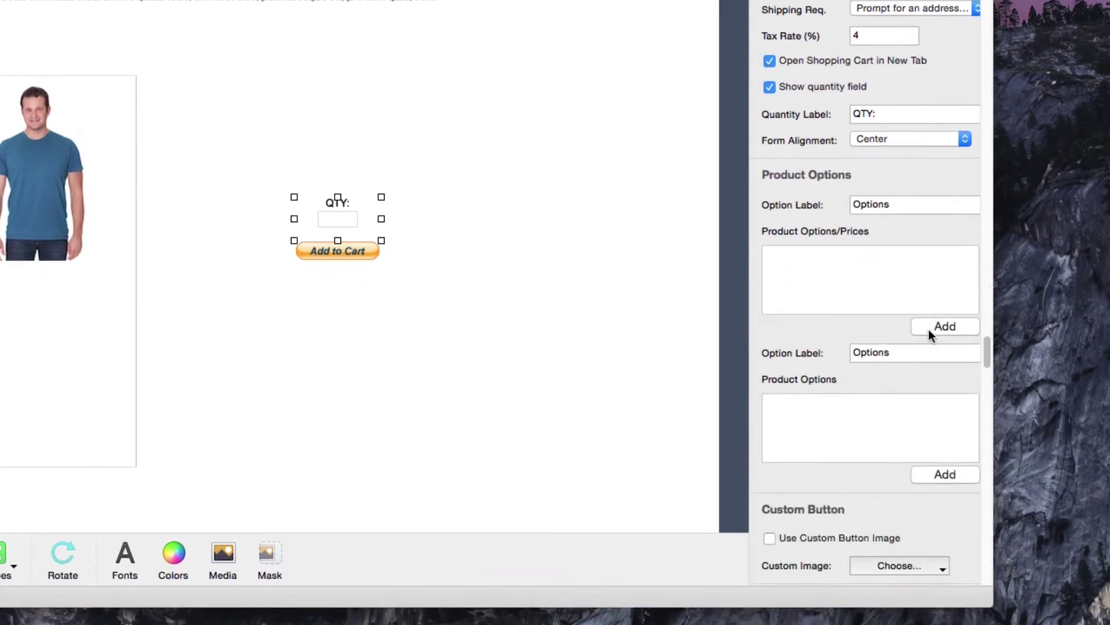
{"action": "scroll", "coordinate": [929, 328], "scroll_direction": "down", "scroll_amount": 1}
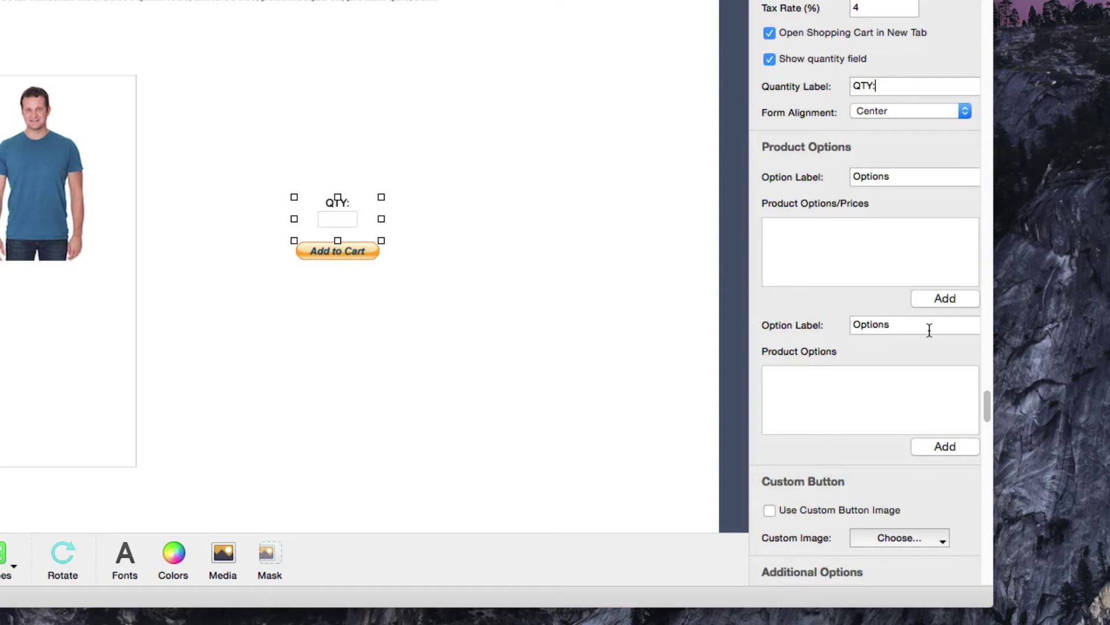
{"action": "left_click", "coordinate": [906, 179]}
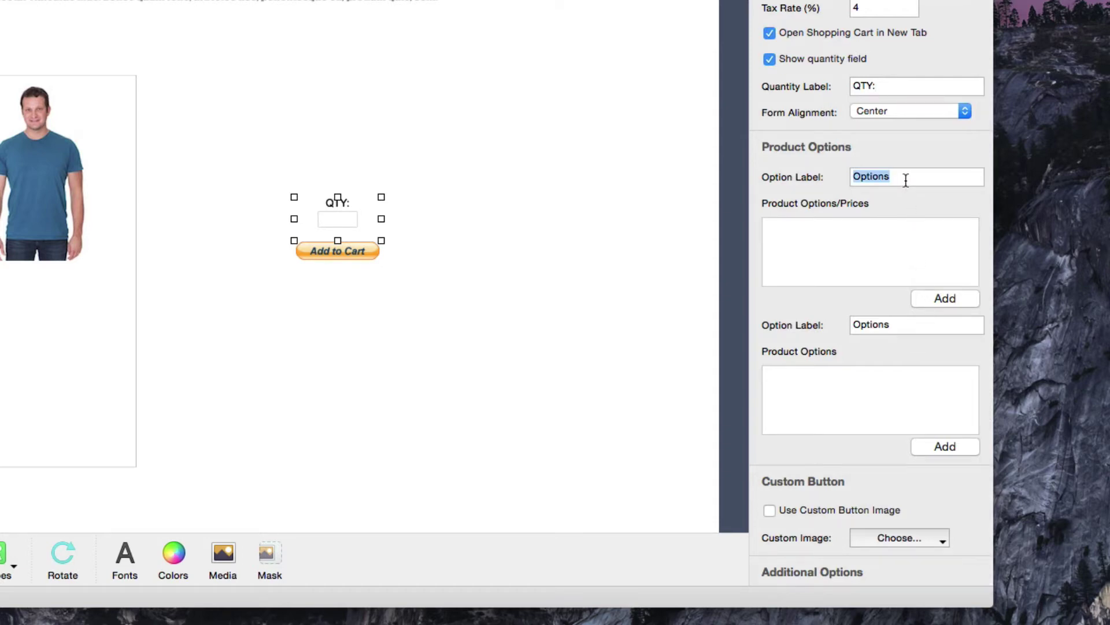
{"action": "type", "text": "Size"}
{"action": "left_click", "coordinate": [938, 294]}
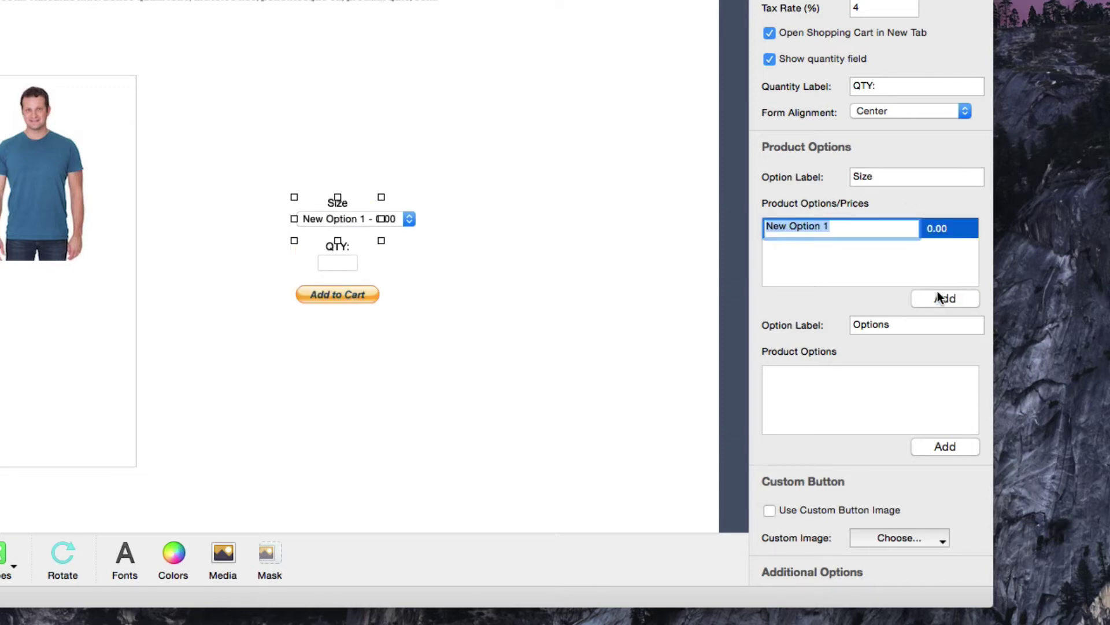
{"action": "type", "text": "Small"}
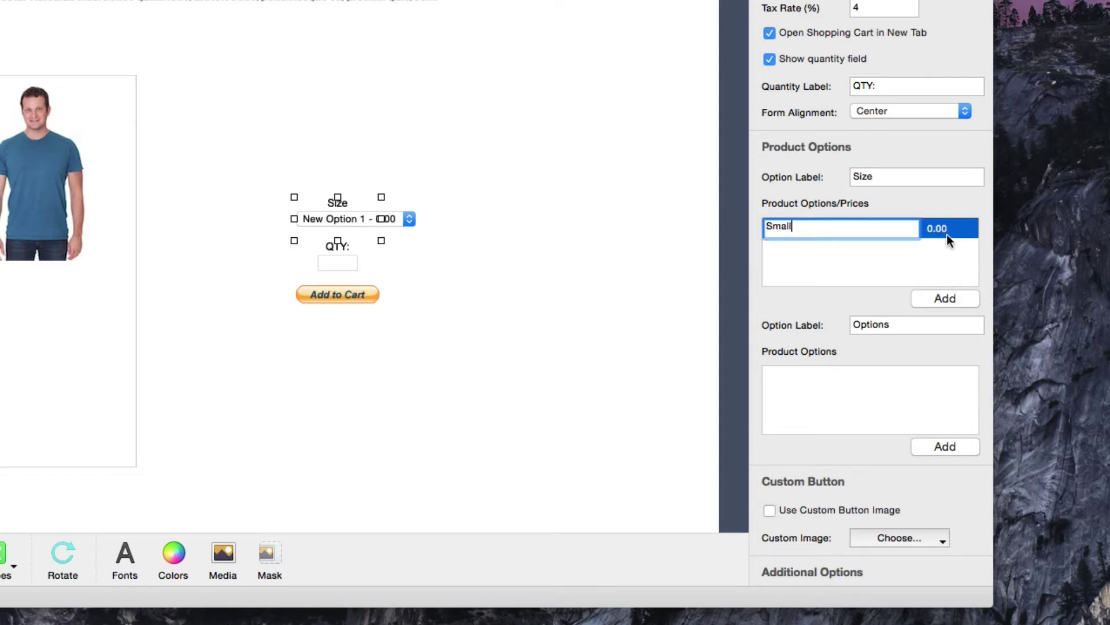
{"action": "left_click", "coordinate": [947, 235]}
{"action": "type", "text": "$15"}
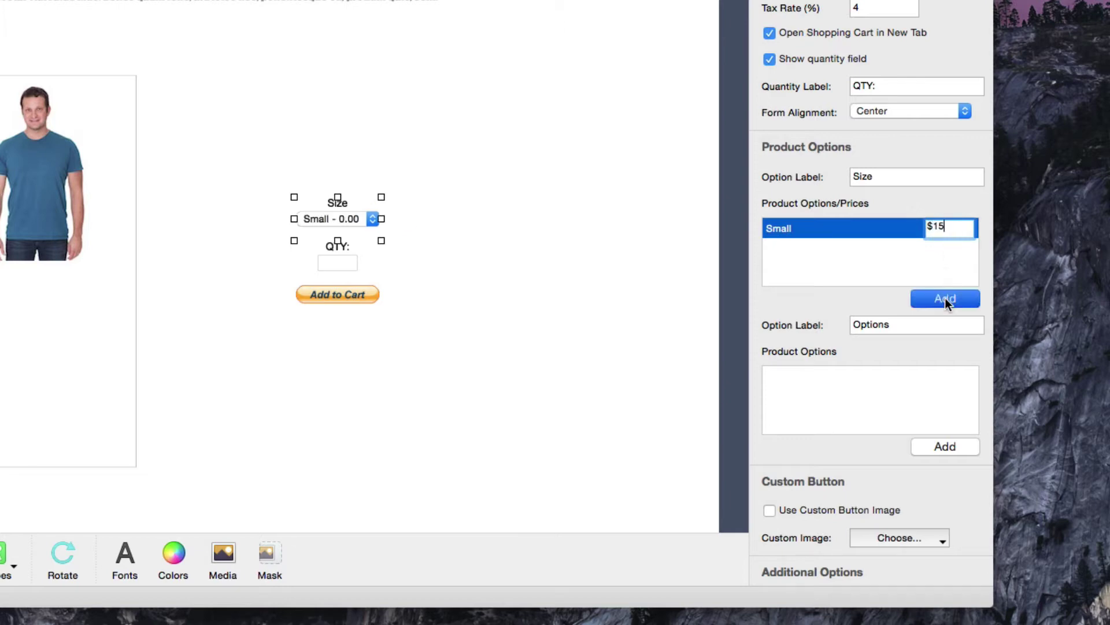
Add Medium at $18 and Large at $21 to the Size choices.
{"action": "left_click", "coordinate": [945, 297]}
{"action": "type", "text": "Medium"}
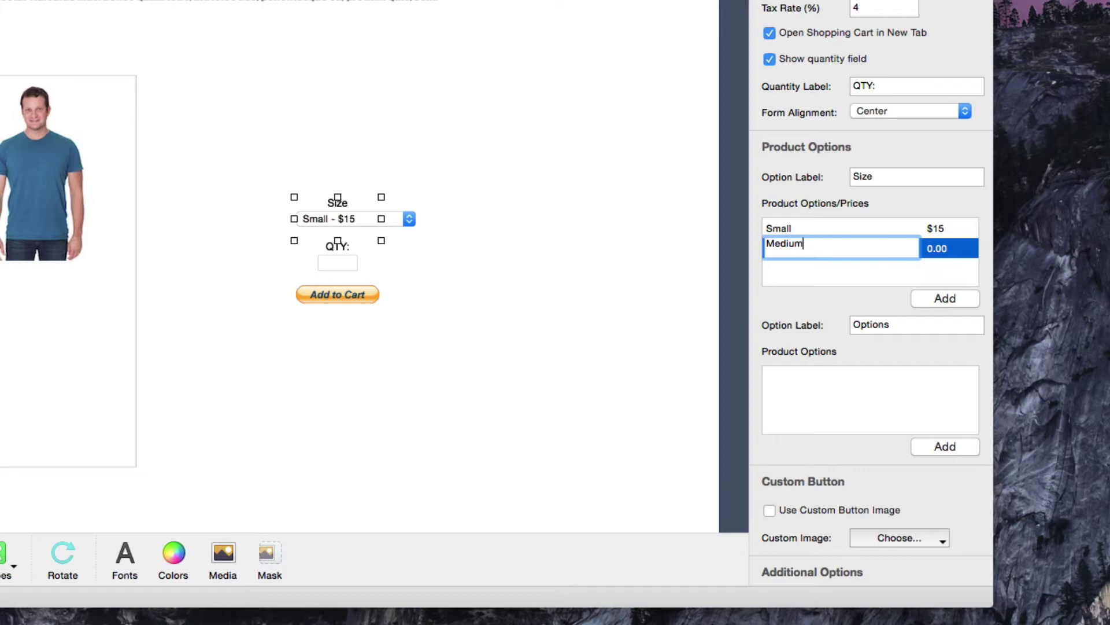
{"action": "left_click", "coordinate": [955, 249]}
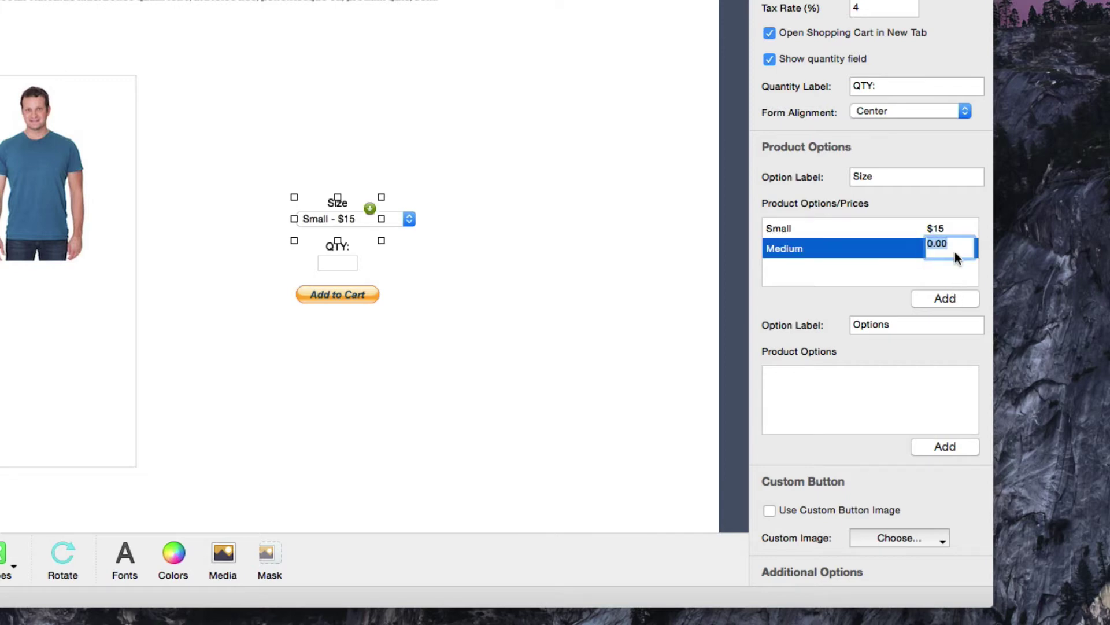
{"action": "type", "text": "$18"}
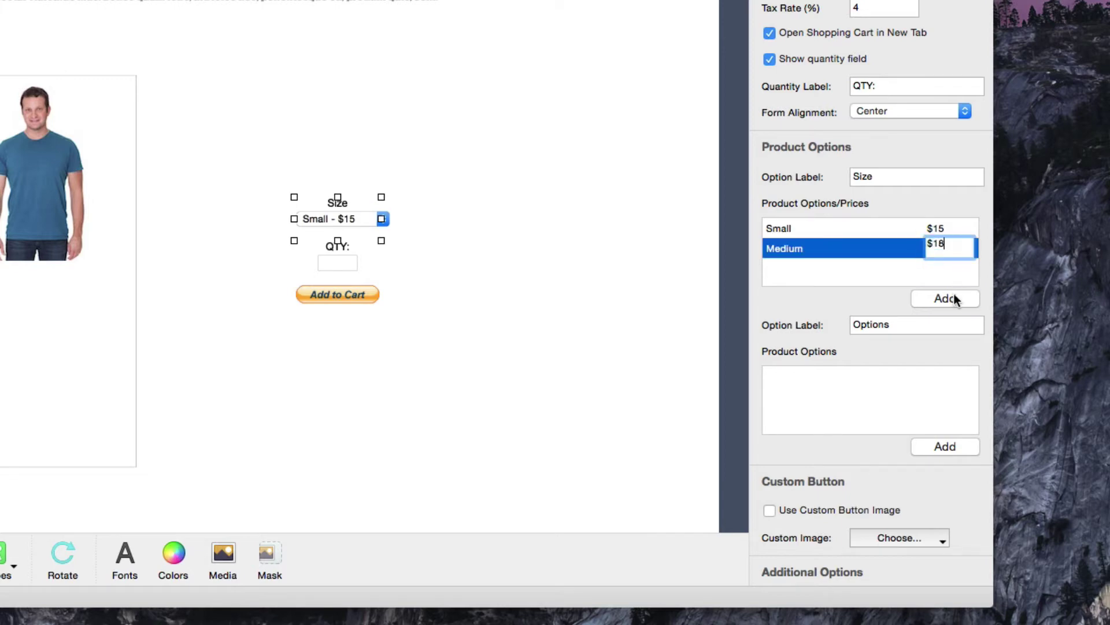
{"action": "left_click", "coordinate": [954, 297]}
{"action": "type", "text": "Large"}
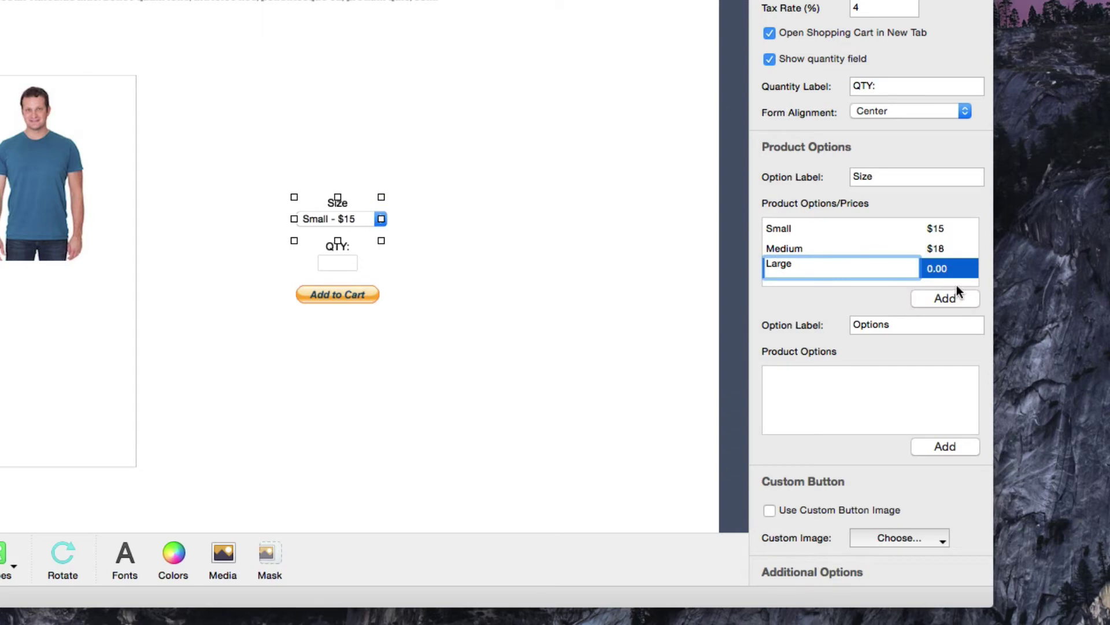
{"action": "left_click", "coordinate": [952, 268]}
{"action": "type", "text": "$"}
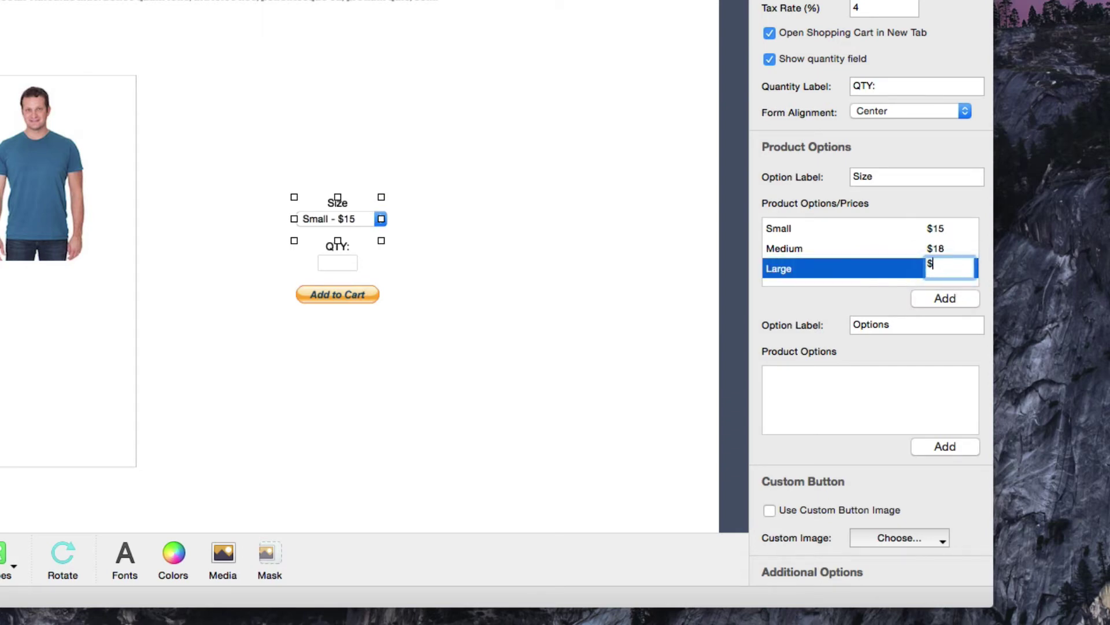
{"action": "type", "text": "21"}
{"action": "left_click", "coordinate": [833, 268]}
{"action": "left_click", "coordinate": [823, 247]}
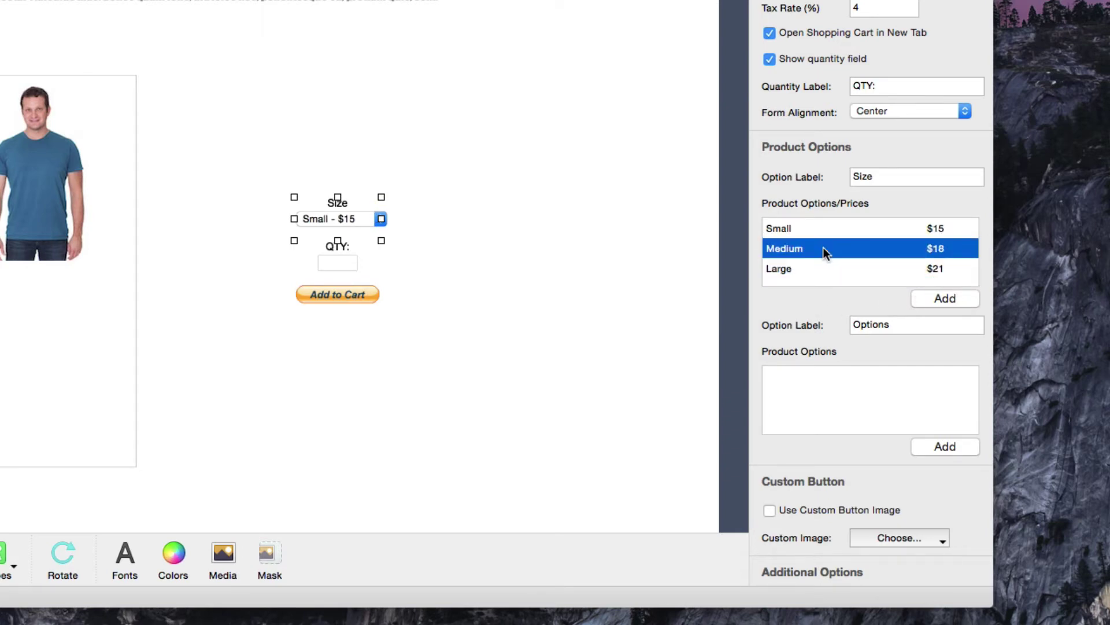
{"action": "double_click", "coordinate": [901, 325]}
Label the second option Color with choices Blue, Red and Green.
{"action": "type", "text": "Color"}
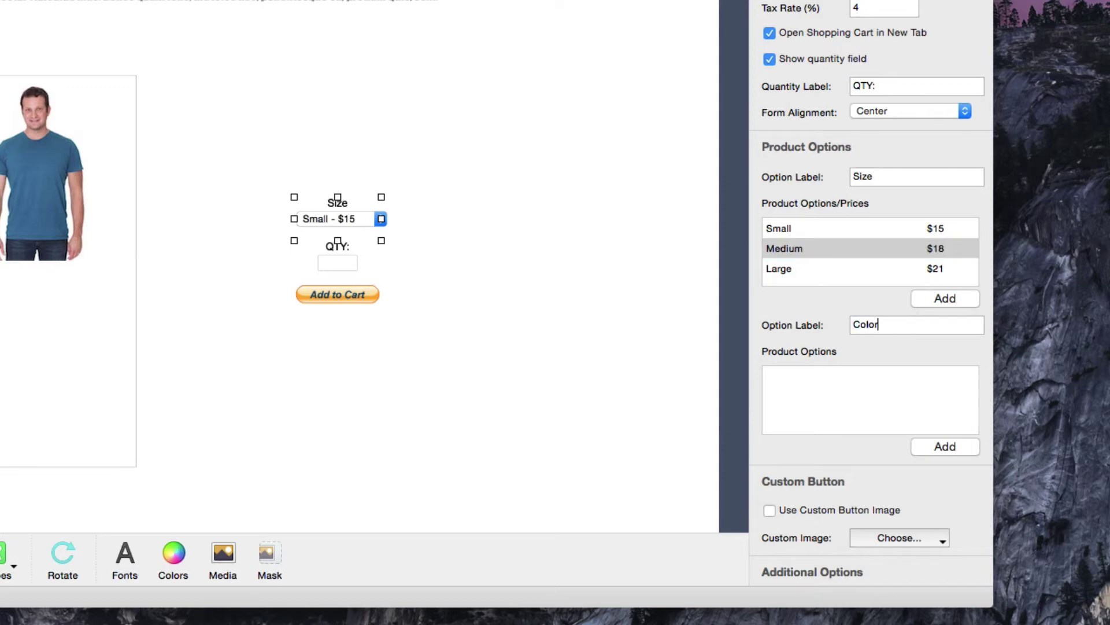
{"action": "left_click", "coordinate": [935, 445]}
{"action": "type", "text": "Blue"}
{"action": "key", "text": "Return"}
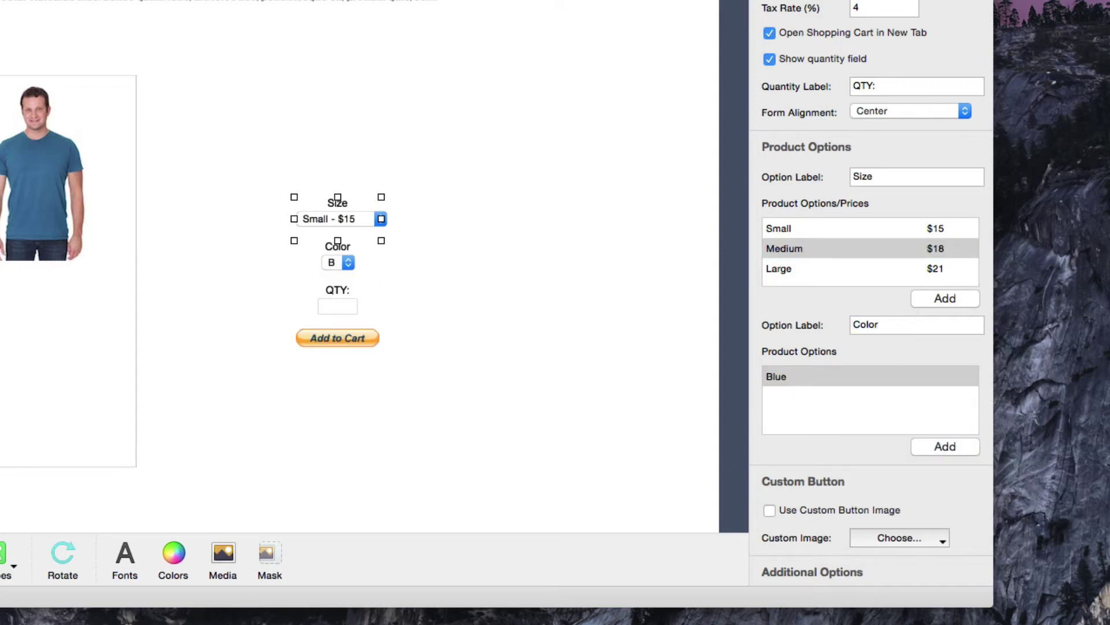
{"action": "left_click", "coordinate": [934, 445]}
{"action": "type", "text": "Red"}
{"action": "key", "text": "Return"}
{"action": "left_click", "coordinate": [934, 445]}
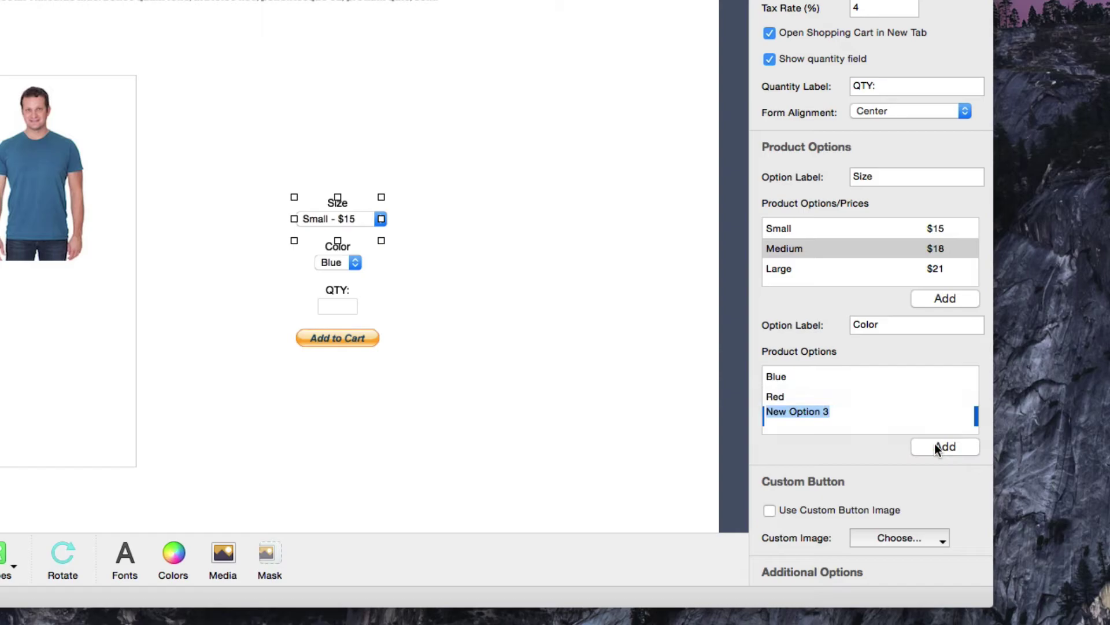
{"action": "type", "text": "Green"}
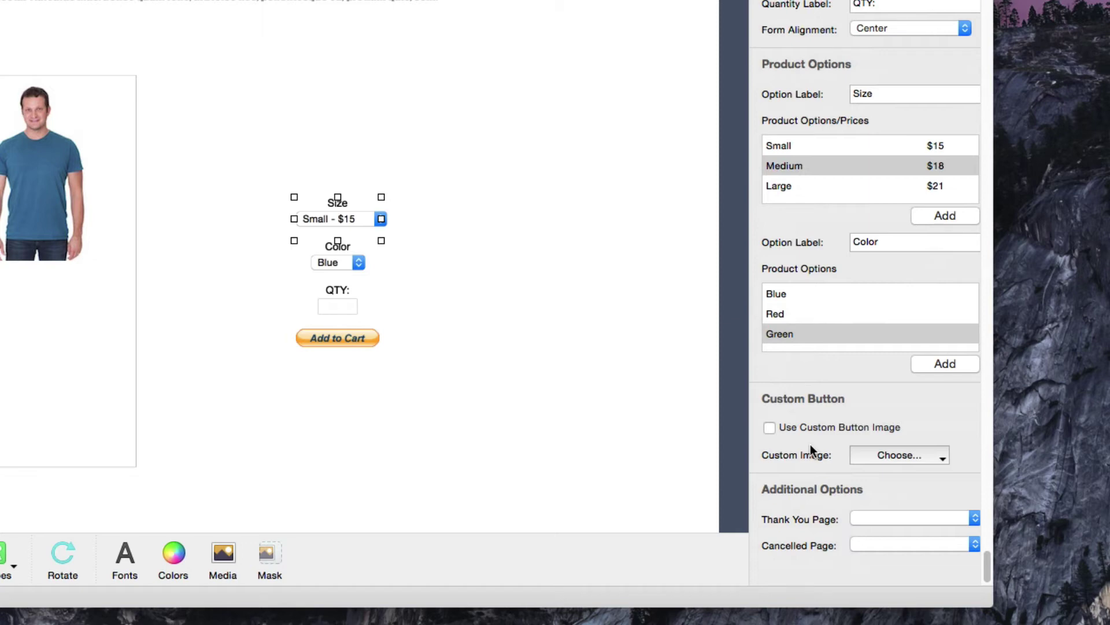
Use the custom button image addcart.png for the cart button.
{"action": "left_click", "coordinate": [767, 432]}
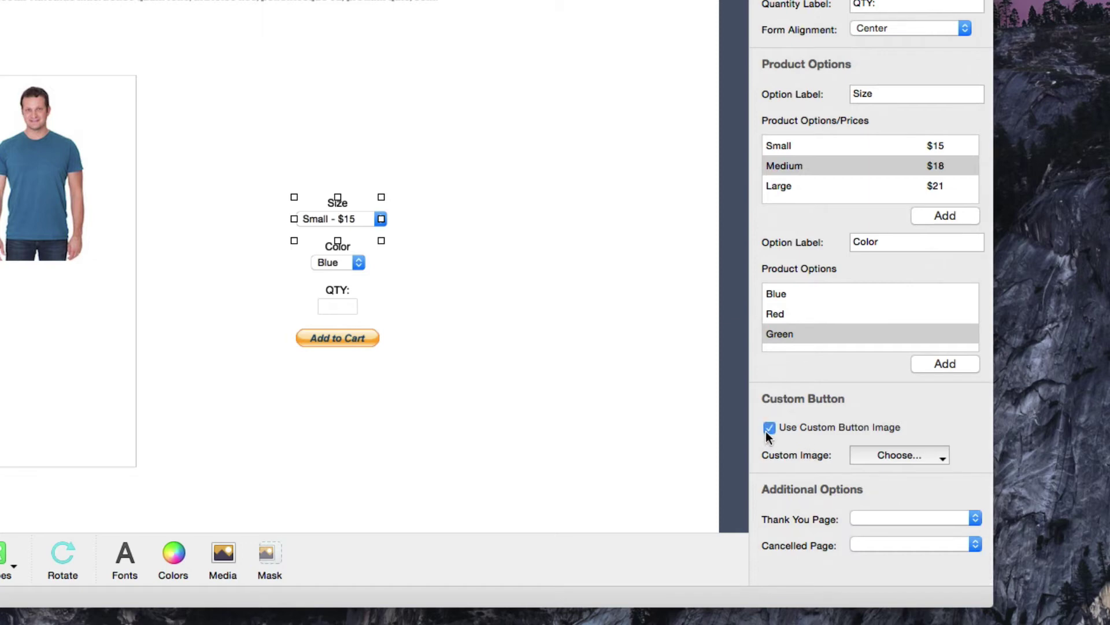
{"action": "left_click", "coordinate": [874, 453]}
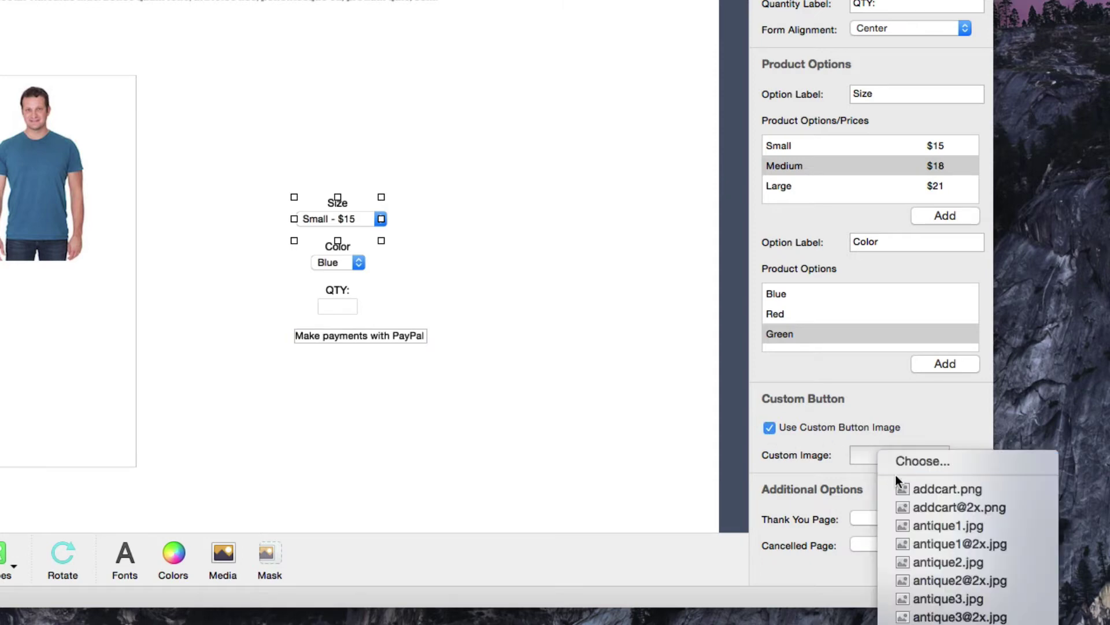
{"action": "left_click", "coordinate": [932, 489]}
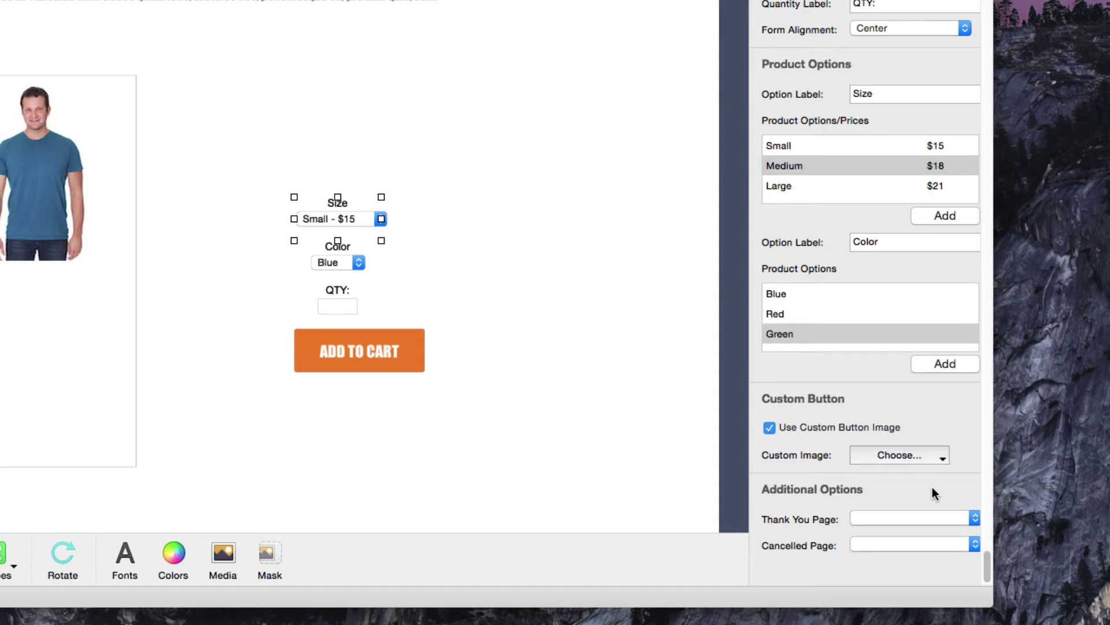
Set Thank You Page to Thank You and Cancelled Page to Cancelled Transaction.
{"action": "left_click", "coordinate": [932, 517]}
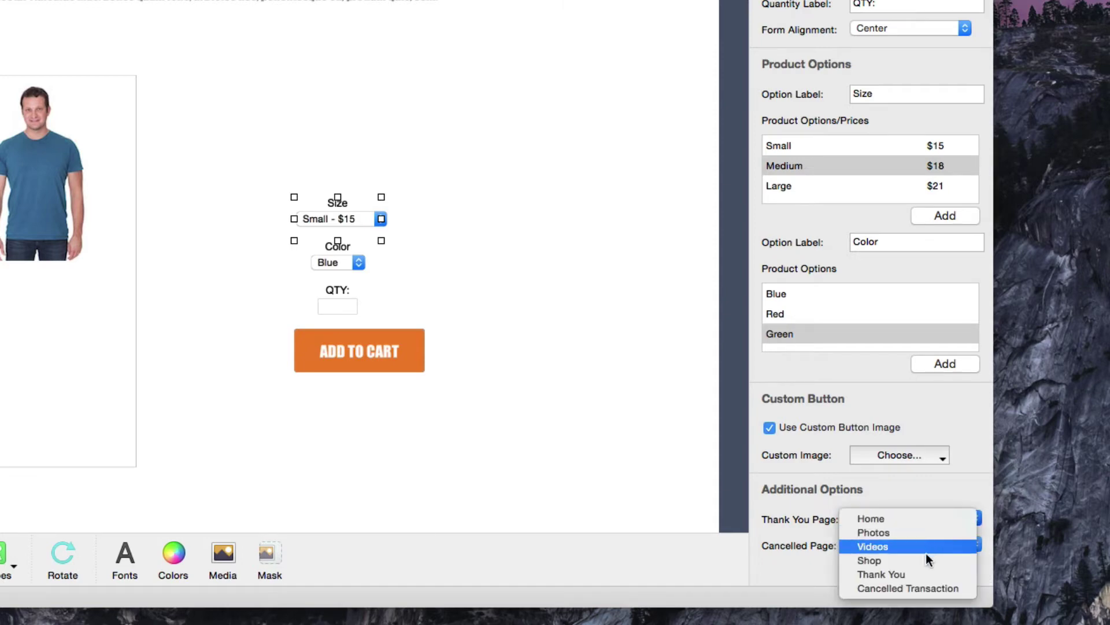
{"action": "left_click", "coordinate": [924, 571]}
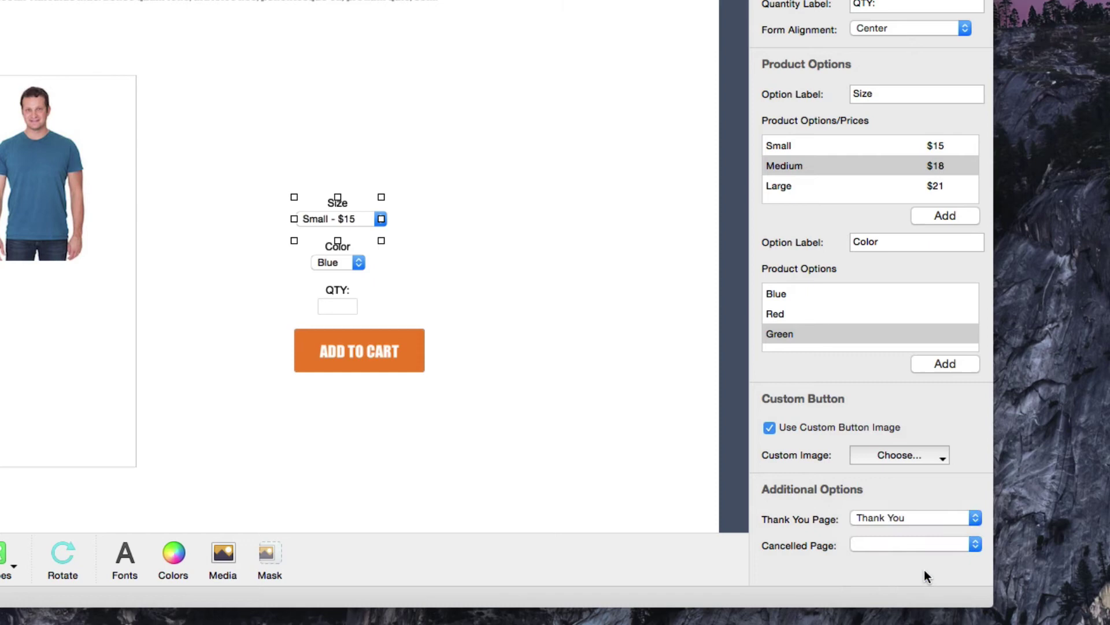
{"action": "left_click", "coordinate": [922, 545]}
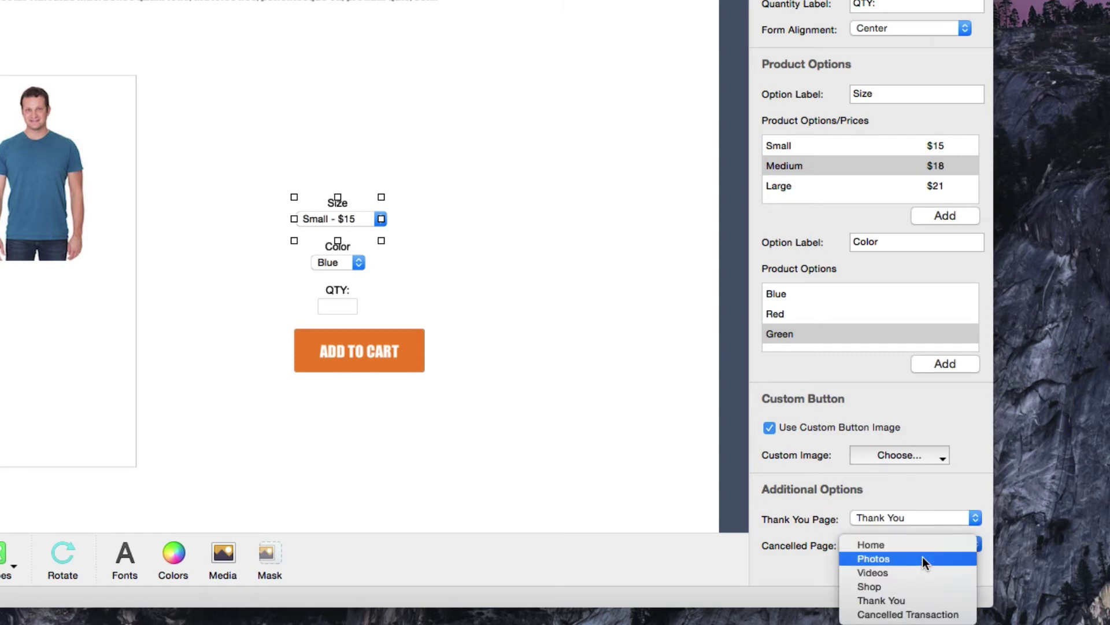
{"action": "left_click", "coordinate": [922, 608]}
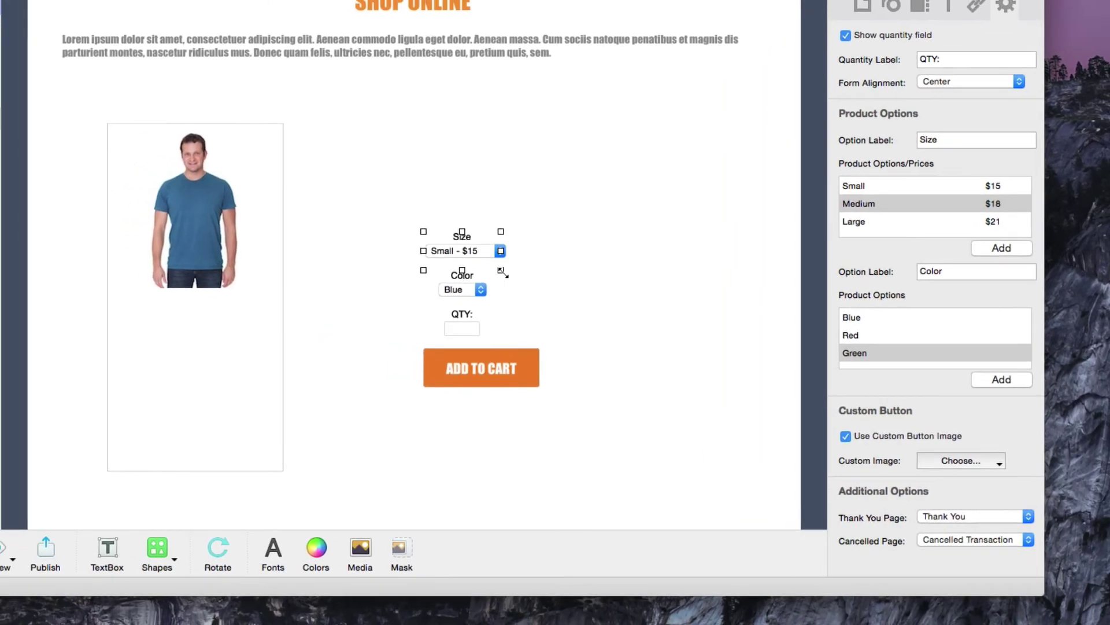
Resize the cart form to 173 by 211 px and move it below the T-shirt photo.
{"action": "left_click_drag", "start_coordinate": [502, 271], "coordinate": [559, 396]}
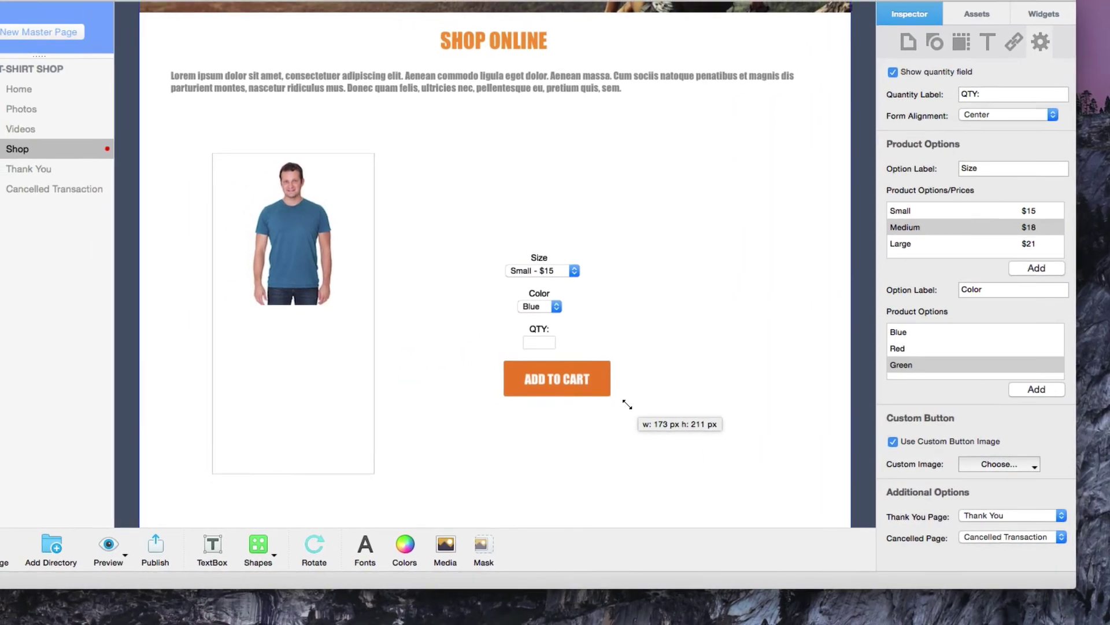
{"action": "left_click_drag", "start_coordinate": [627, 404], "coordinate": [627, 404]}
{"action": "left_click_drag", "start_coordinate": [515, 336], "coordinate": [336, 402]}
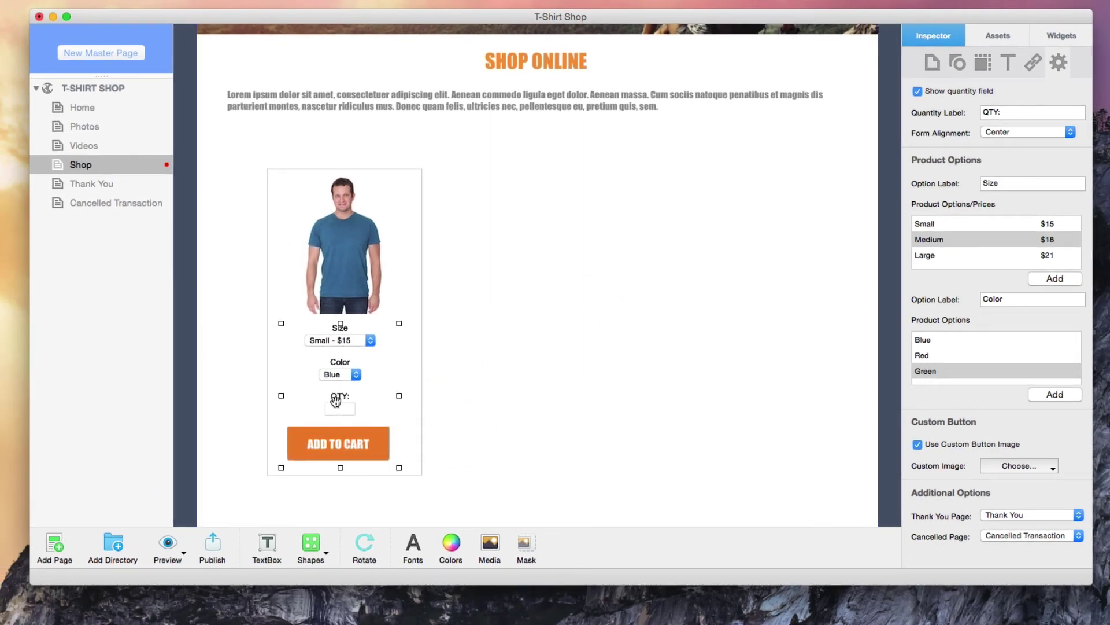
{"action": "left_click", "coordinate": [485, 416]}
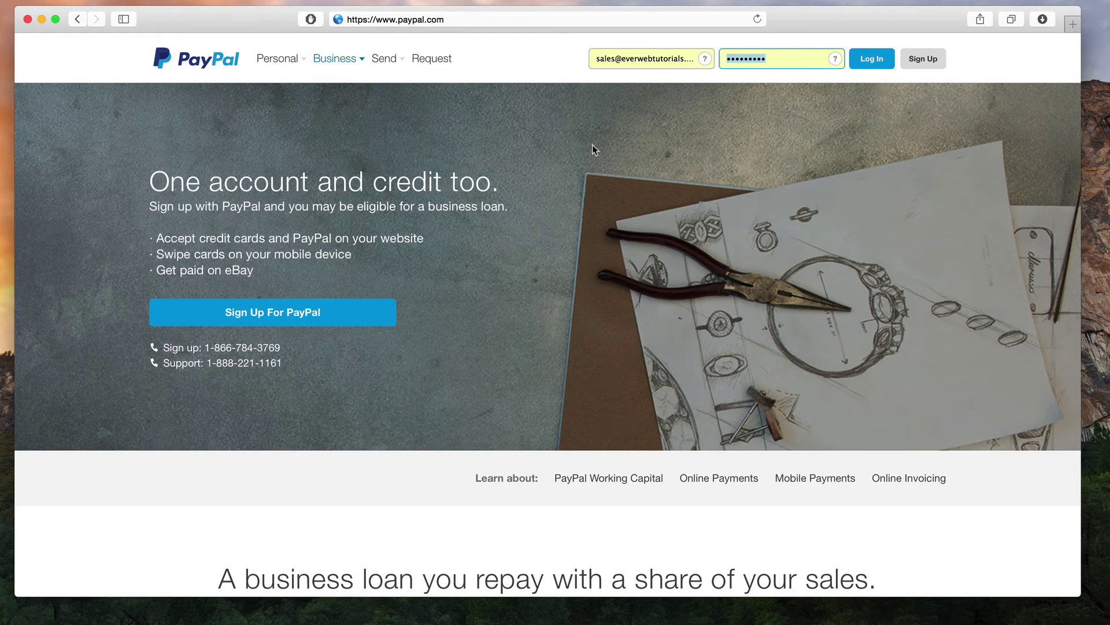
Log in to the PayPal business account and go to Profile and settings.
{"action": "left_click", "coordinate": [867, 63]}
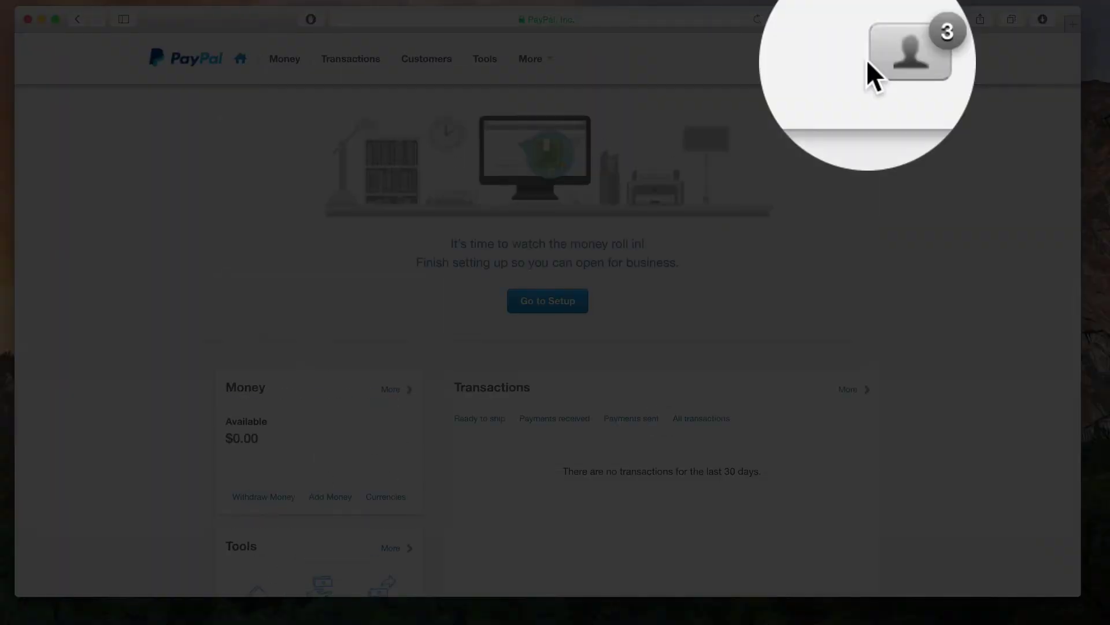
{"action": "left_click", "coordinate": [883, 64]}
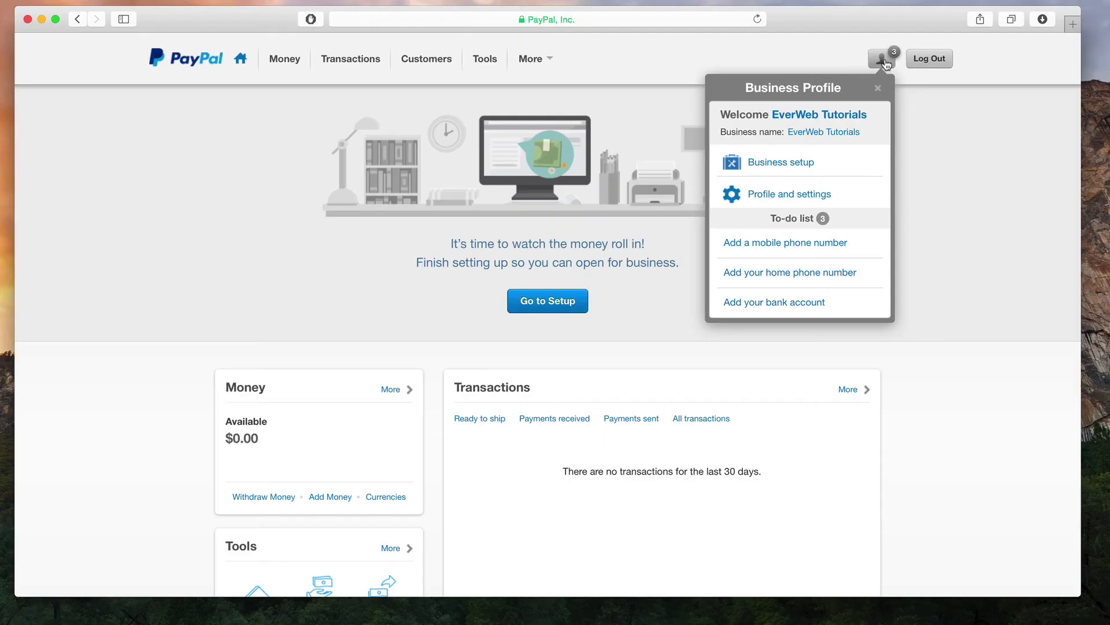
{"action": "left_click", "coordinate": [826, 196]}
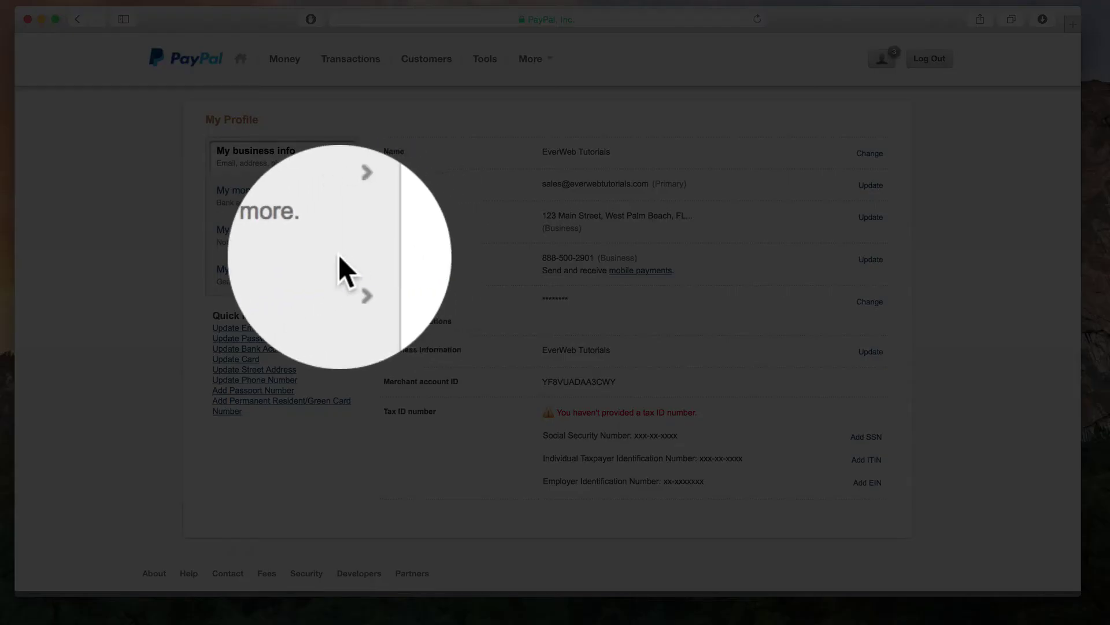
Under Selling tools, update Shipping calculations and start a Domestic method for All States and Territories.
{"action": "left_click", "coordinate": [347, 267]}
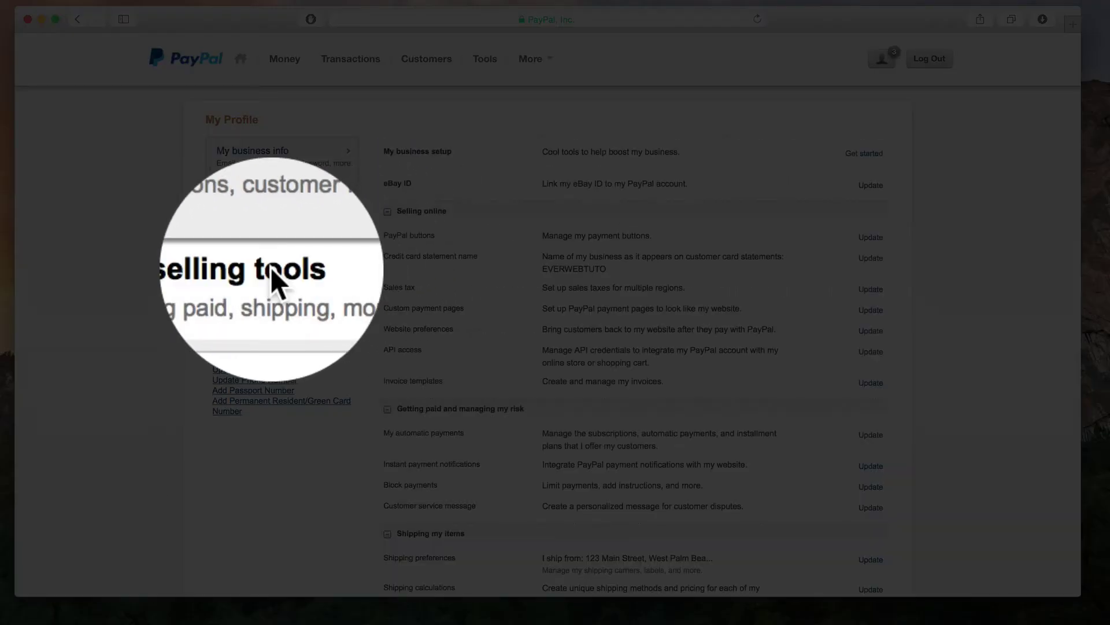
{"action": "scroll", "coordinate": [515, 255], "scroll_direction": "down", "scroll_amount": 5}
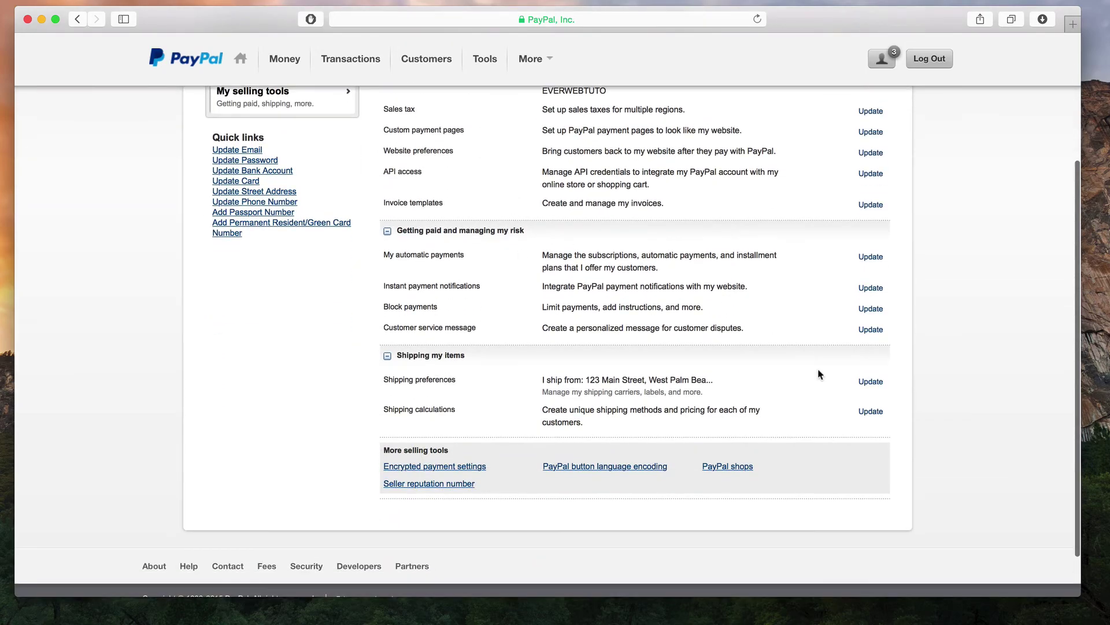
{"action": "left_click", "coordinate": [872, 412]}
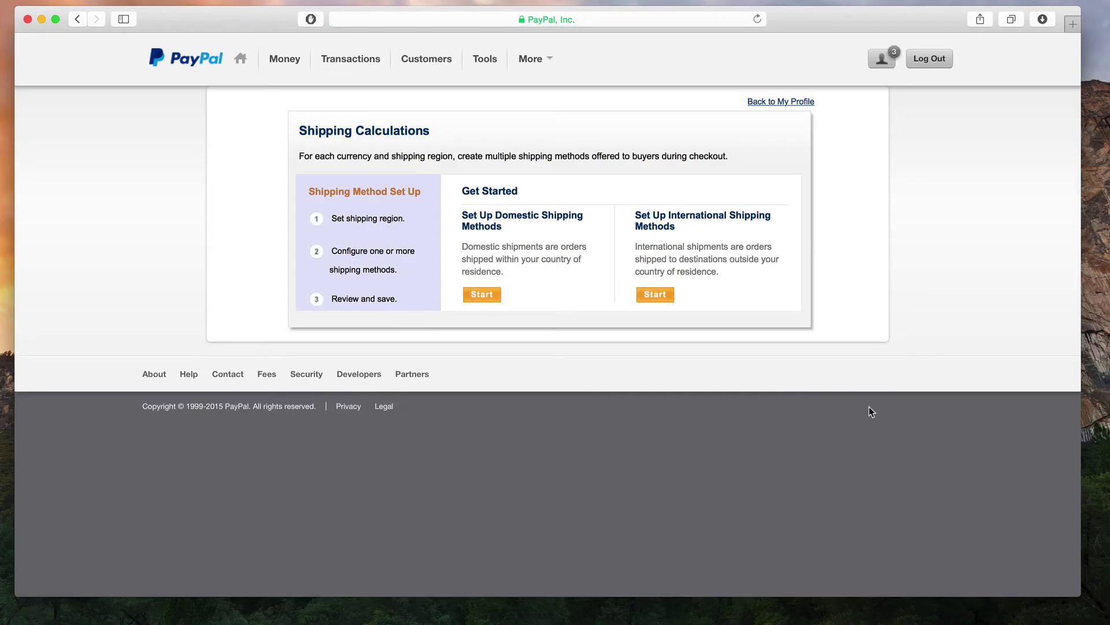
{"action": "left_click", "coordinate": [481, 296]}
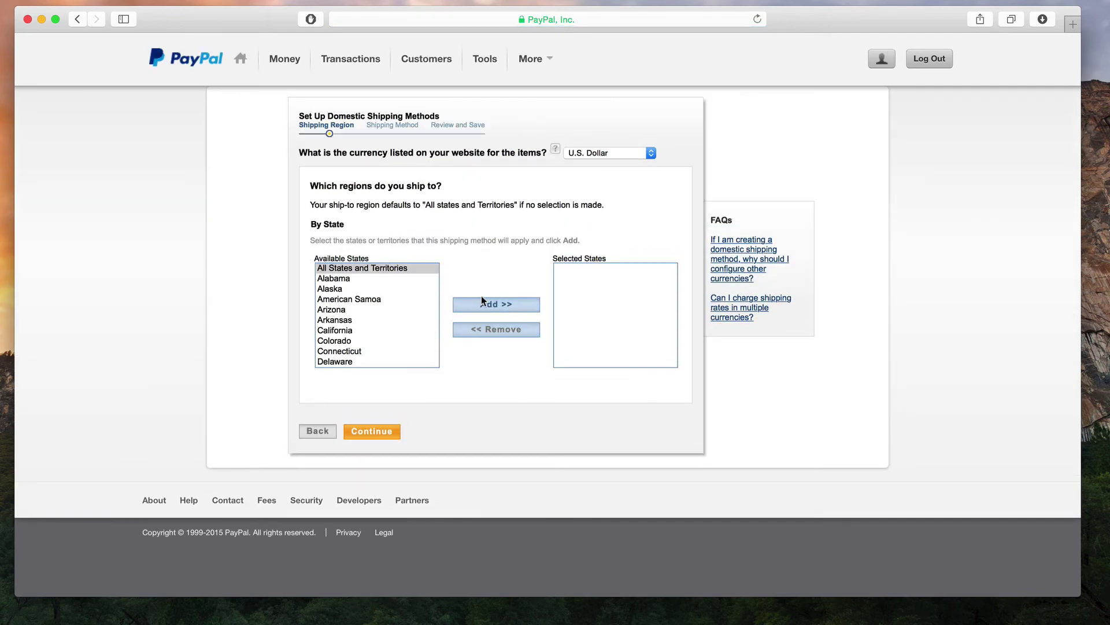
{"action": "left_click", "coordinate": [484, 302]}
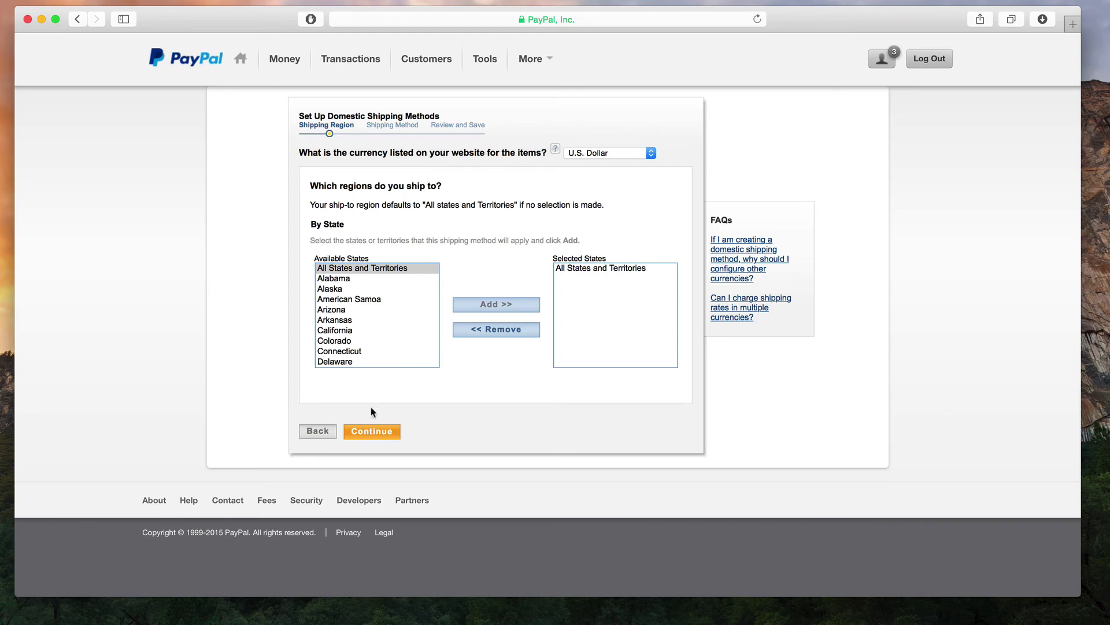
{"action": "left_click", "coordinate": [368, 435]}
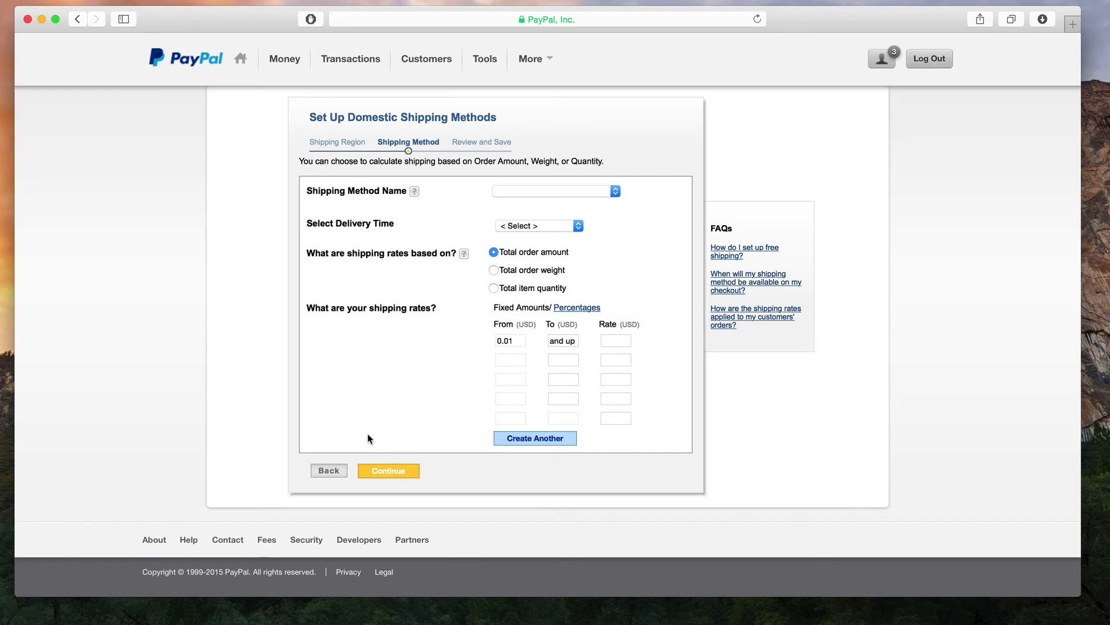
Name the shipping method Economy with a delivery time of 1 business day.
{"action": "left_click", "coordinate": [544, 191]}
{"action": "left_click", "coordinate": [547, 203]}
{"action": "left_click", "coordinate": [547, 225]}
{"action": "left_click", "coordinate": [549, 239]}
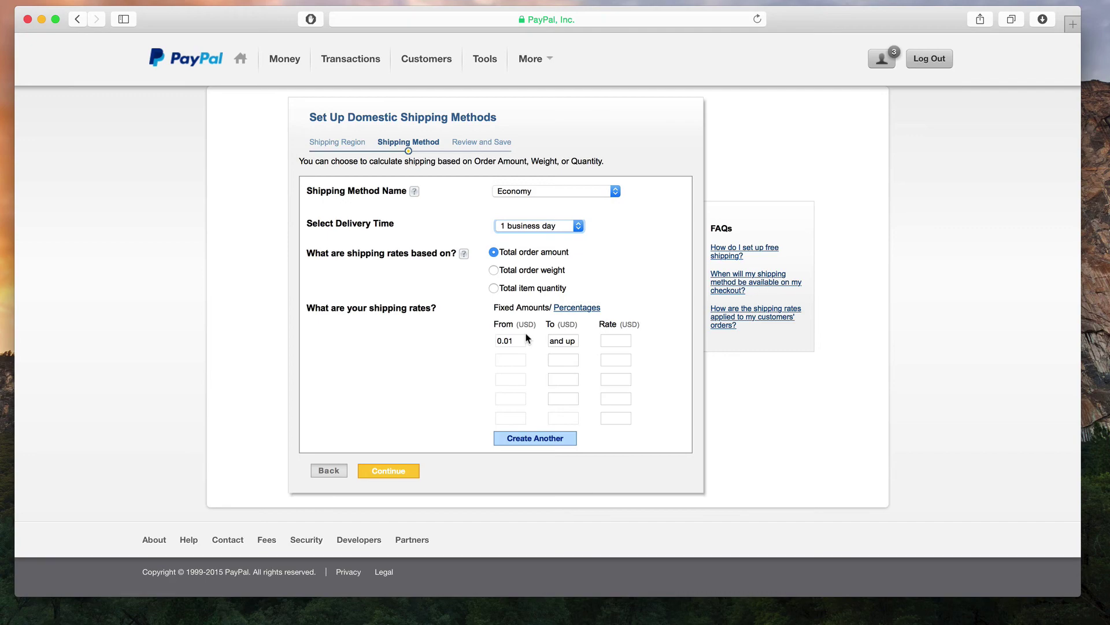
Charge $3 shipping for orders up to 9.99 and $5 for orders up to 29.99.
{"action": "left_click", "coordinate": [552, 340]}
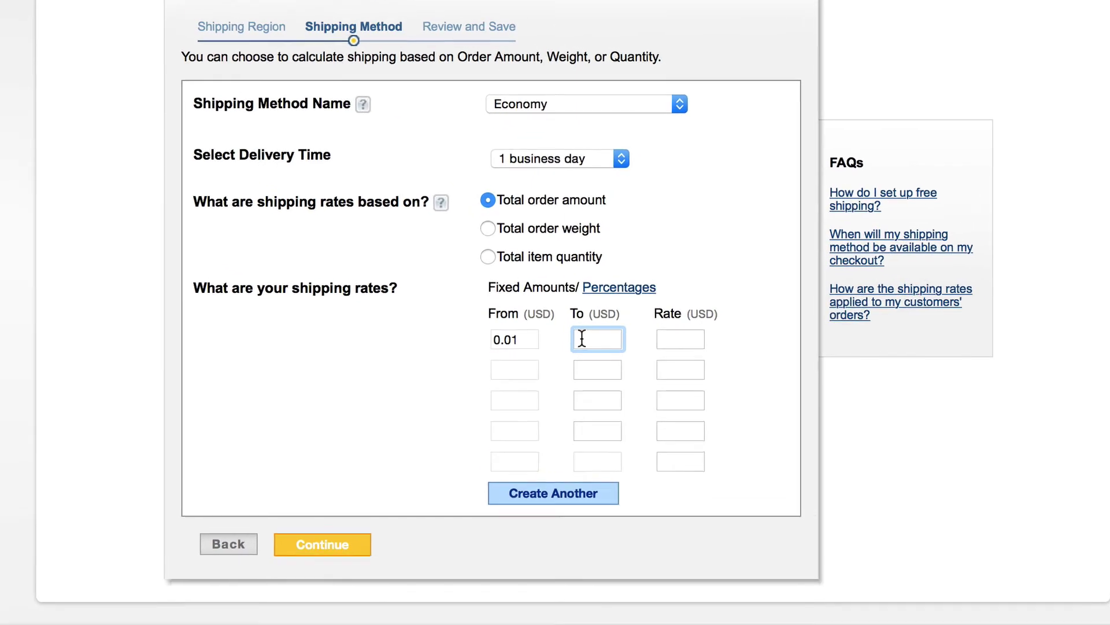
{"action": "type", "text": "9.99"}
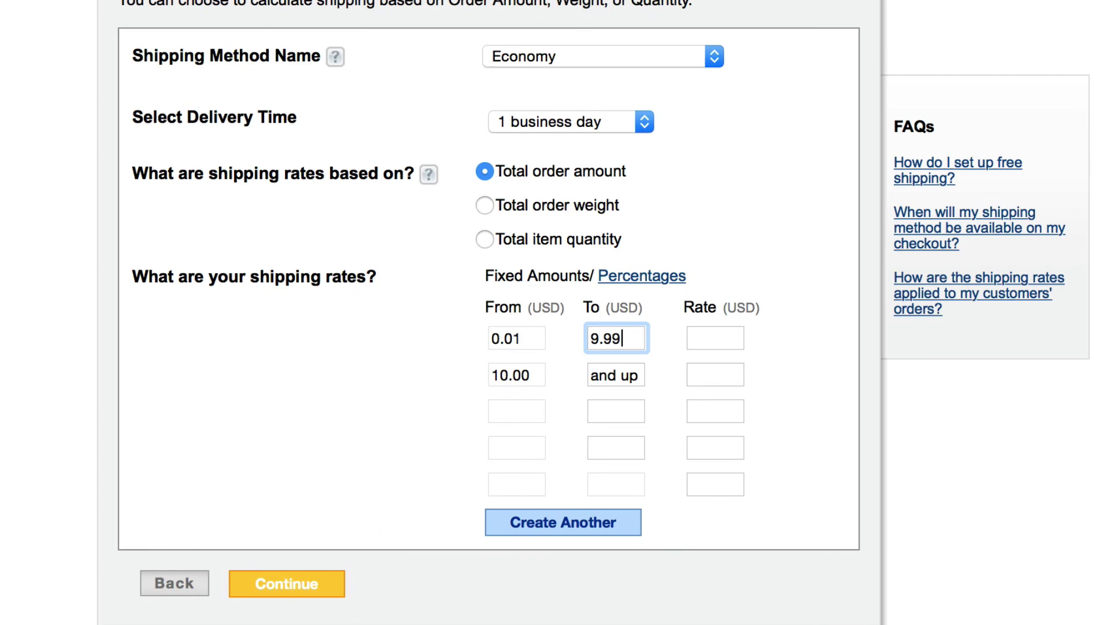
{"action": "left_click", "coordinate": [716, 338]}
{"action": "type", "text": "3"}
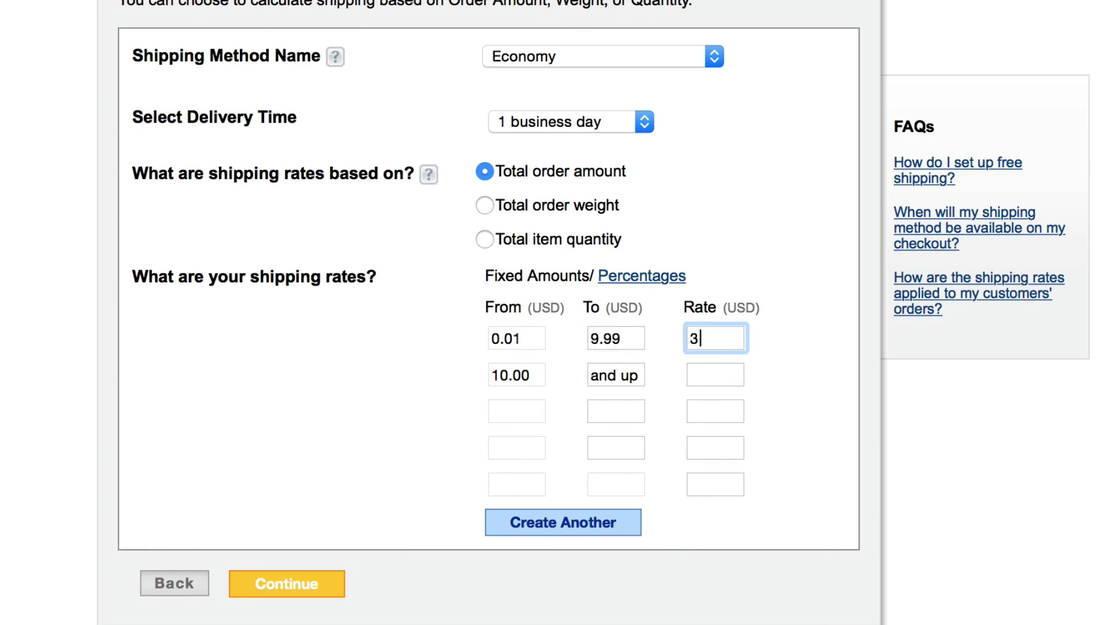
{"action": "key", "text": "Tab"}
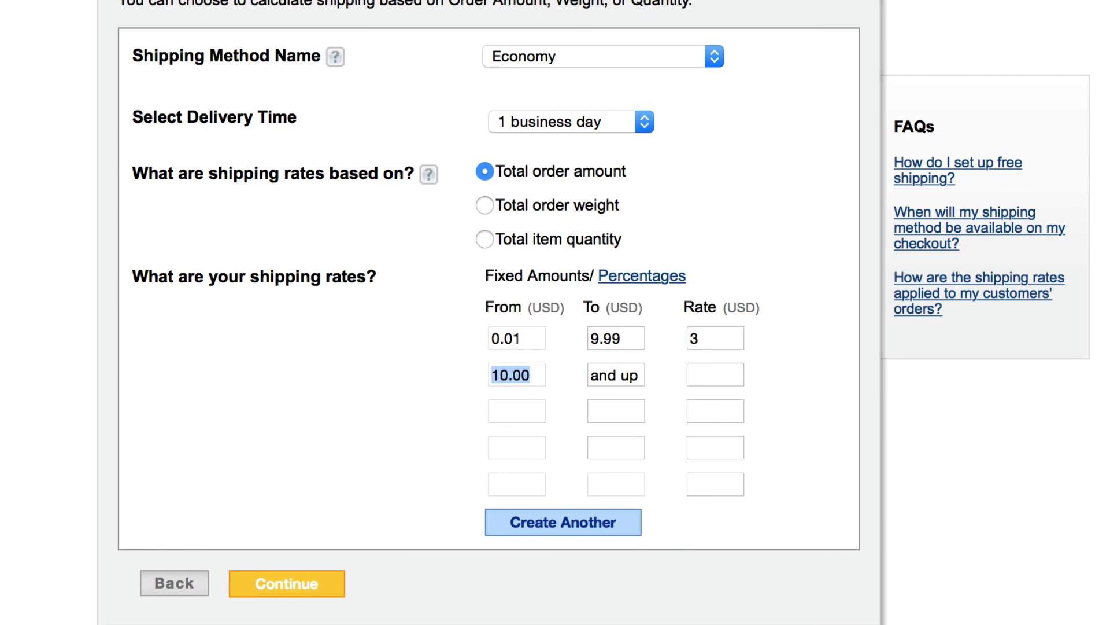
{"action": "key", "text": "Tab"}
{"action": "type", "text": "29."}
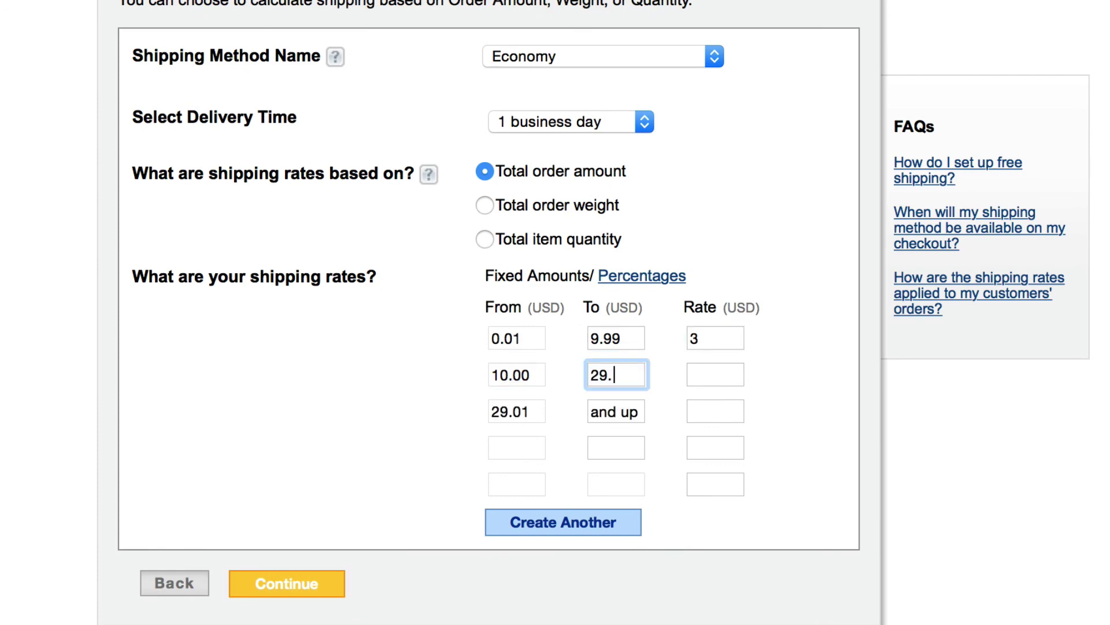
{"action": "type", "text": "99"}
{"action": "key", "text": "Tab"}
{"action": "type", "text": "5"}
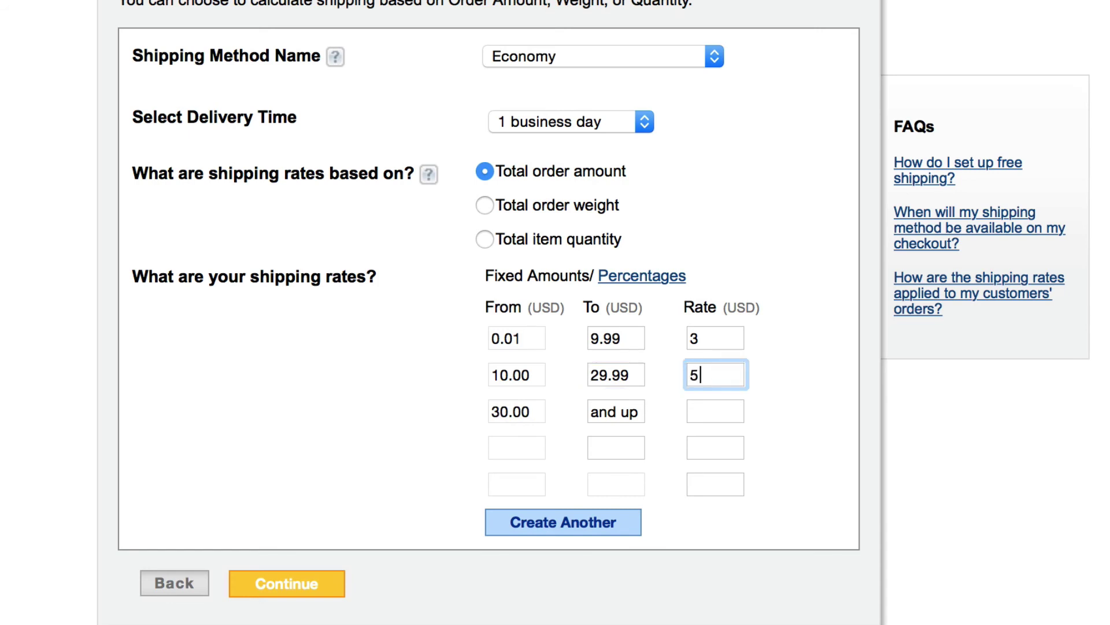
Charge $10 up to 99.99, $20 up to 299.99 and $0 from 300.00, then save the method.
{"action": "key", "text": "Tab"}
{"action": "key", "text": "Tab"}
{"action": "type", "text": "99.99"}
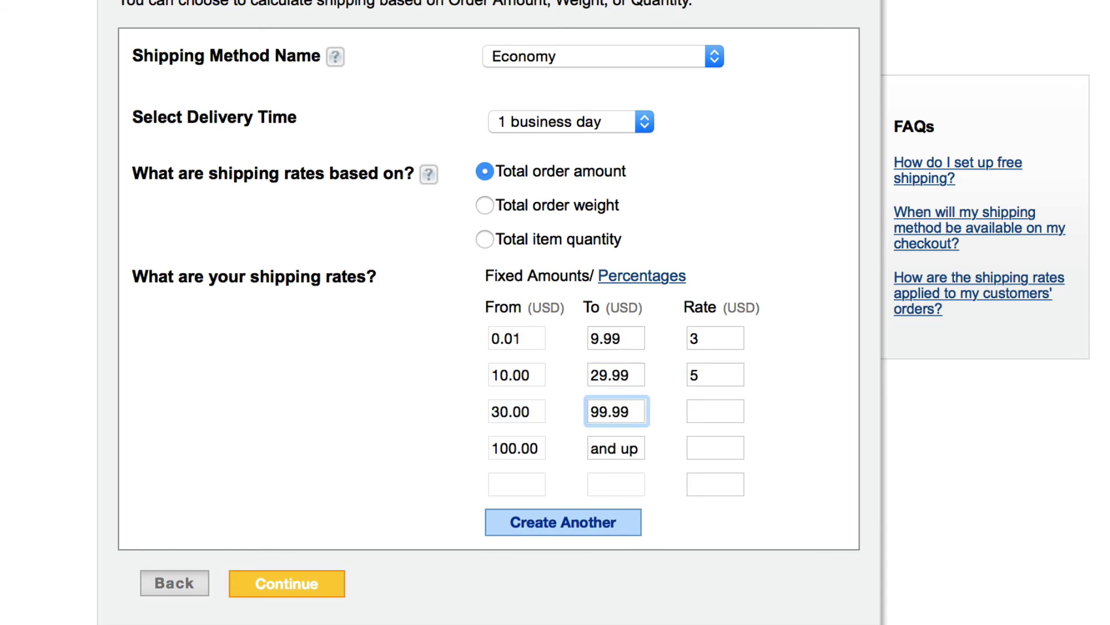
{"action": "key", "text": "Tab"}
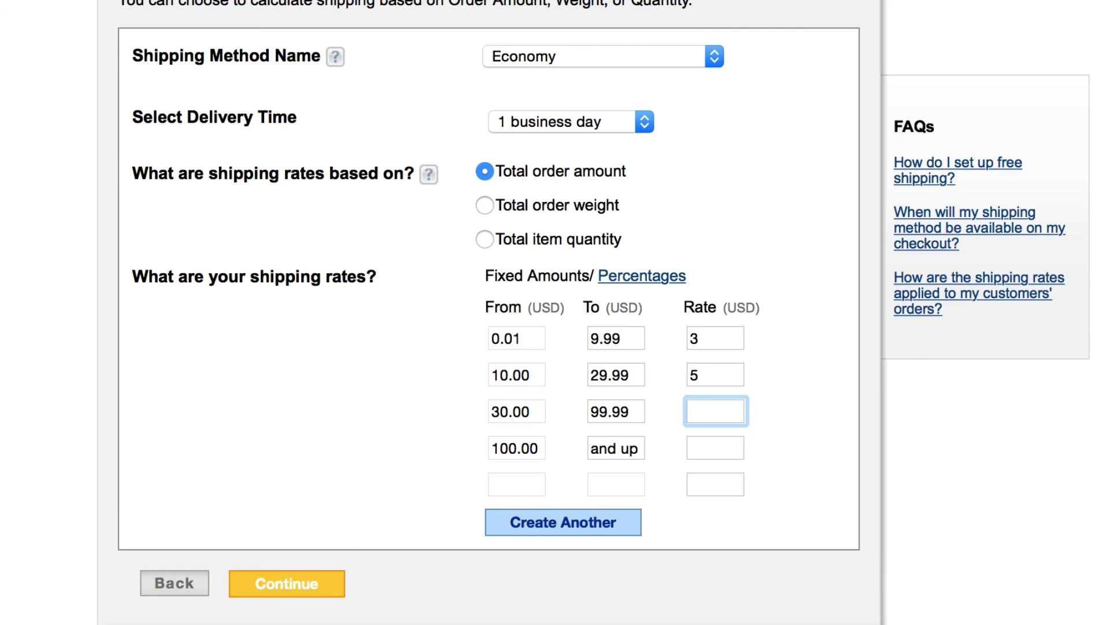
{"action": "type", "text": "10"}
{"action": "key", "text": "Tab"}
{"action": "key", "text": "Tab"}
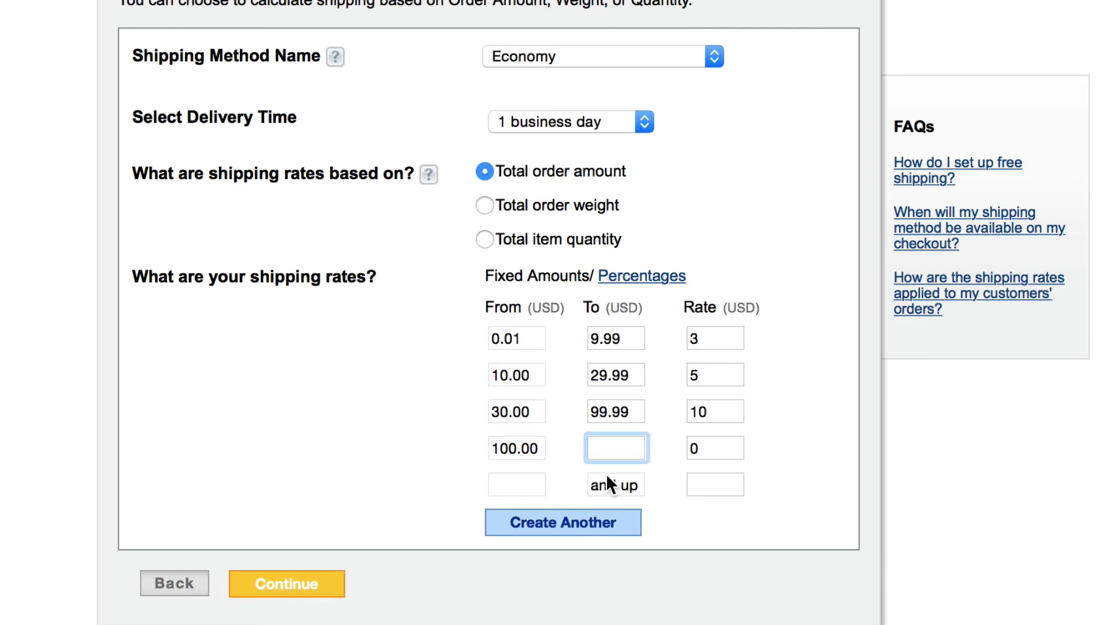
{"action": "type", "text": "299.9"}
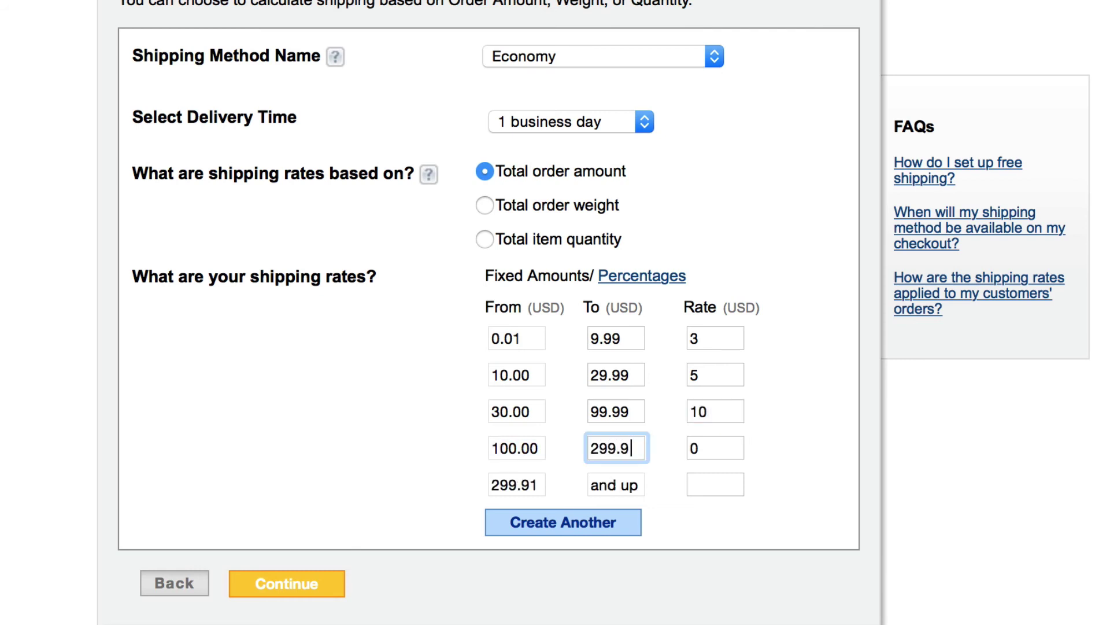
{"action": "type", "text": "9"}
{"action": "key", "text": "Tab"}
{"action": "type", "text": "20"}
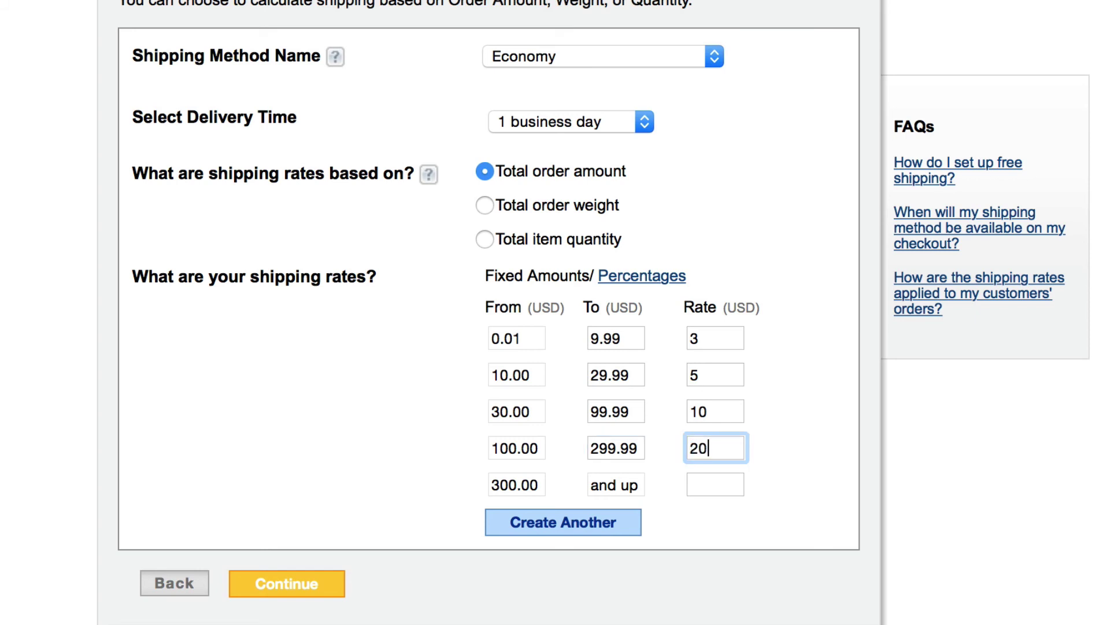
{"action": "left_click", "coordinate": [714, 484]}
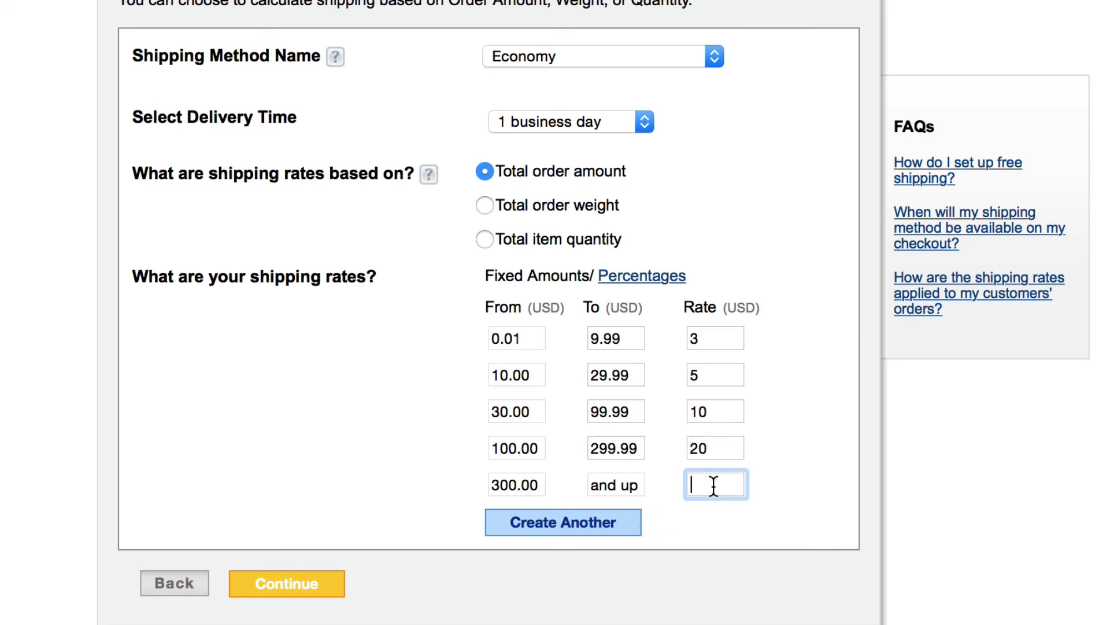
{"action": "type", "text": "0"}
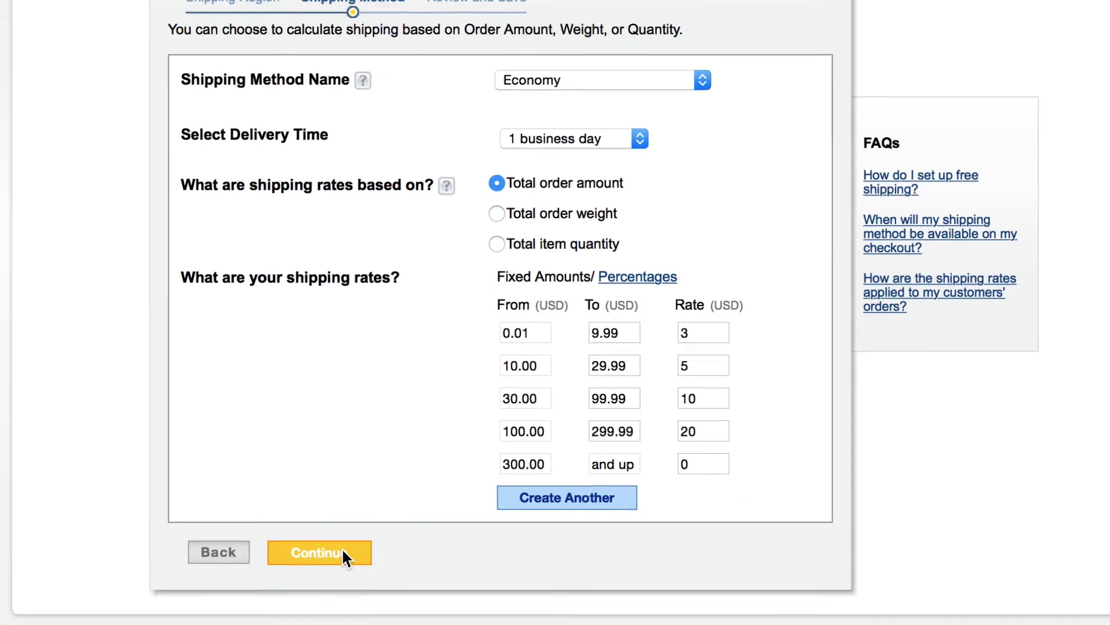
{"action": "left_click", "coordinate": [353, 541]}
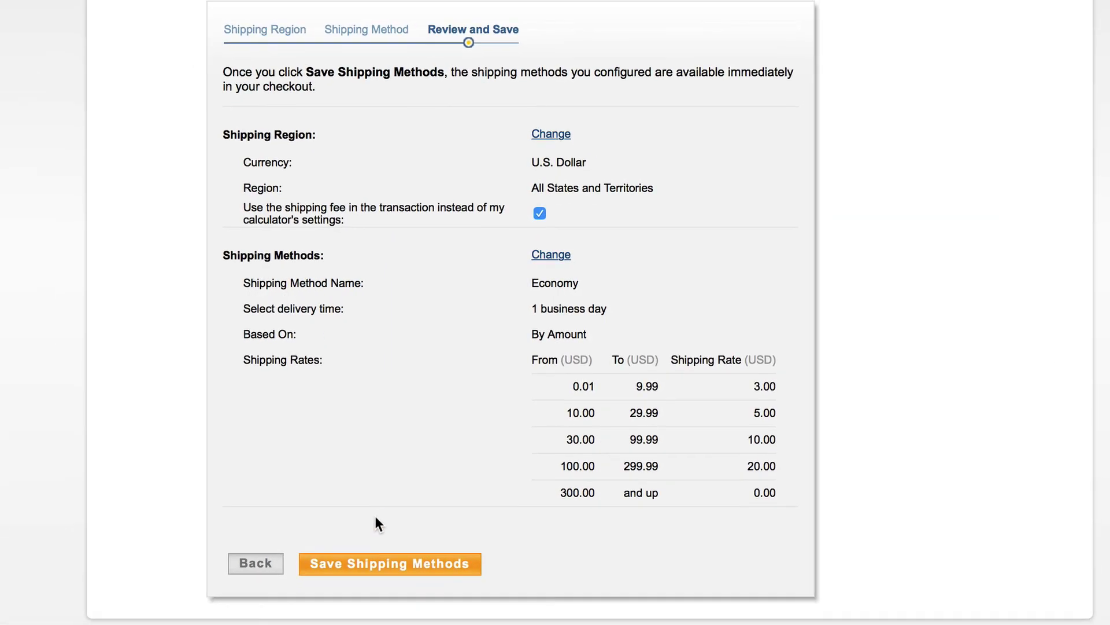
{"action": "left_click", "coordinate": [376, 564]}
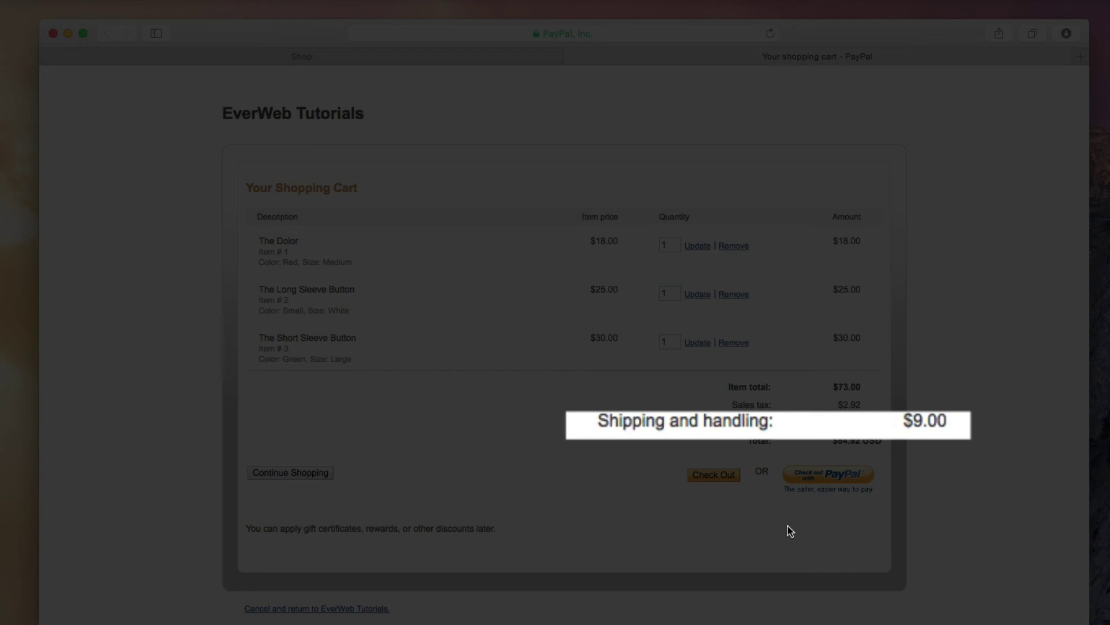
Remove The Short Sleeve Button from the PayPal cart, dropping shipping to $6.00.
{"action": "left_click", "coordinate": [753, 341]}
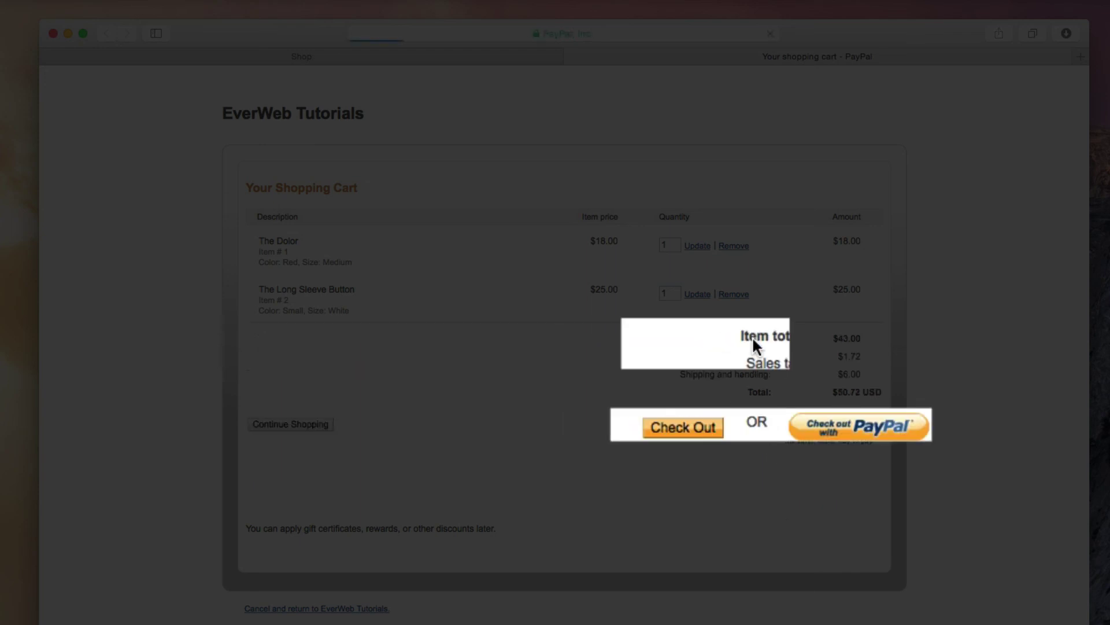